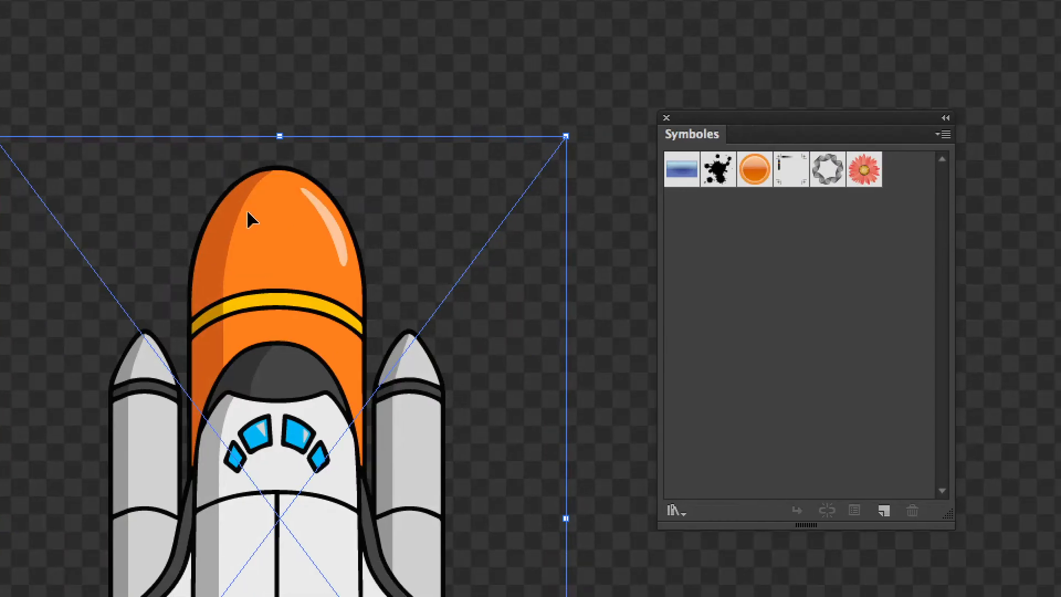
# Step: Create a Séquence vidéo symbol named fusee from the traced rocket artwork
pyautogui.moveTo(640, 368); pyautogui.dragTo(547, 180)
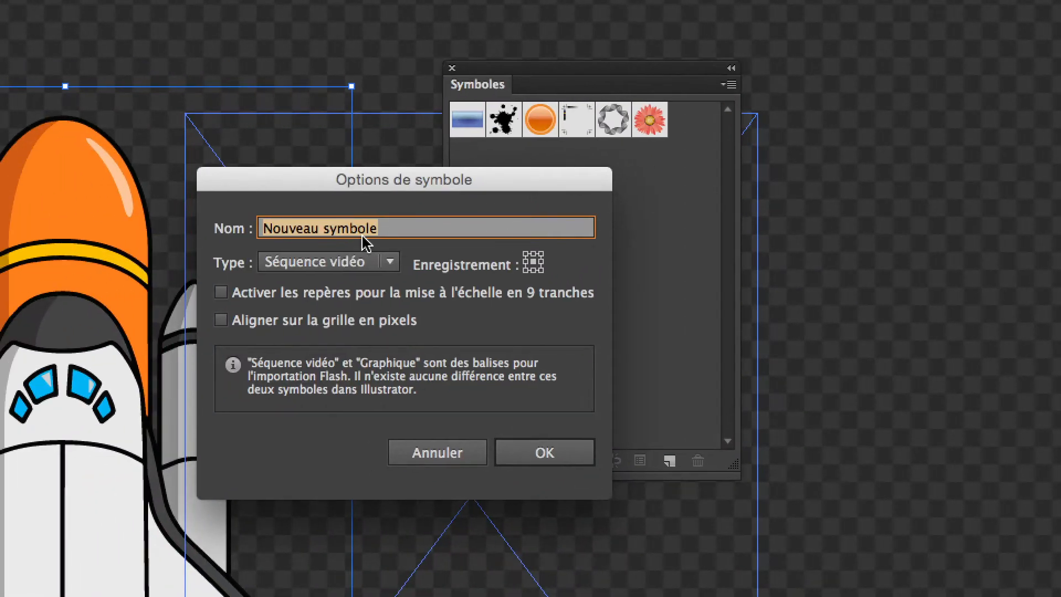
pyautogui.write('fusee')
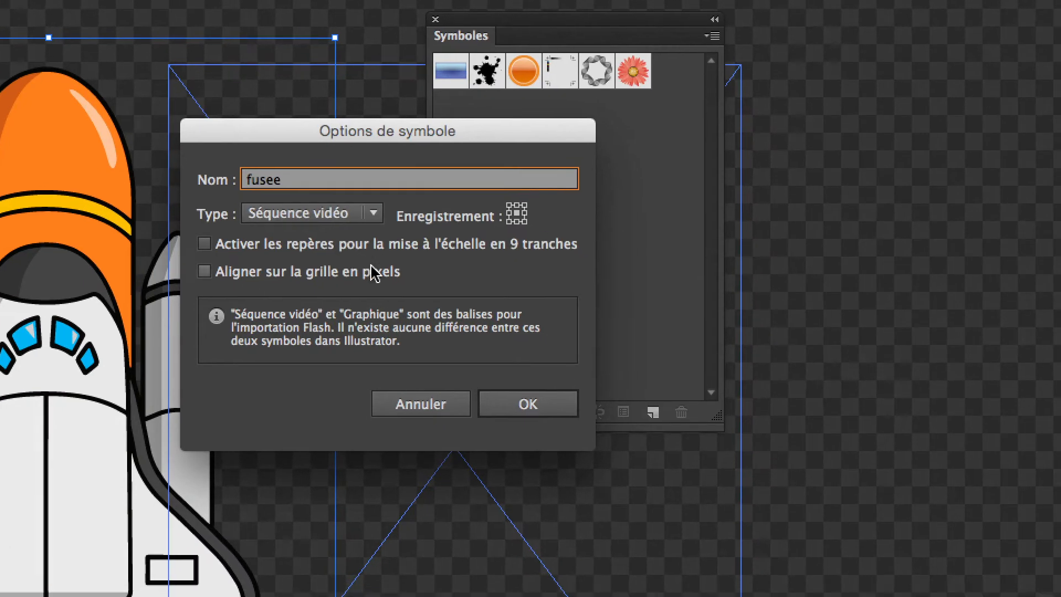
pyautogui.click(527, 404)
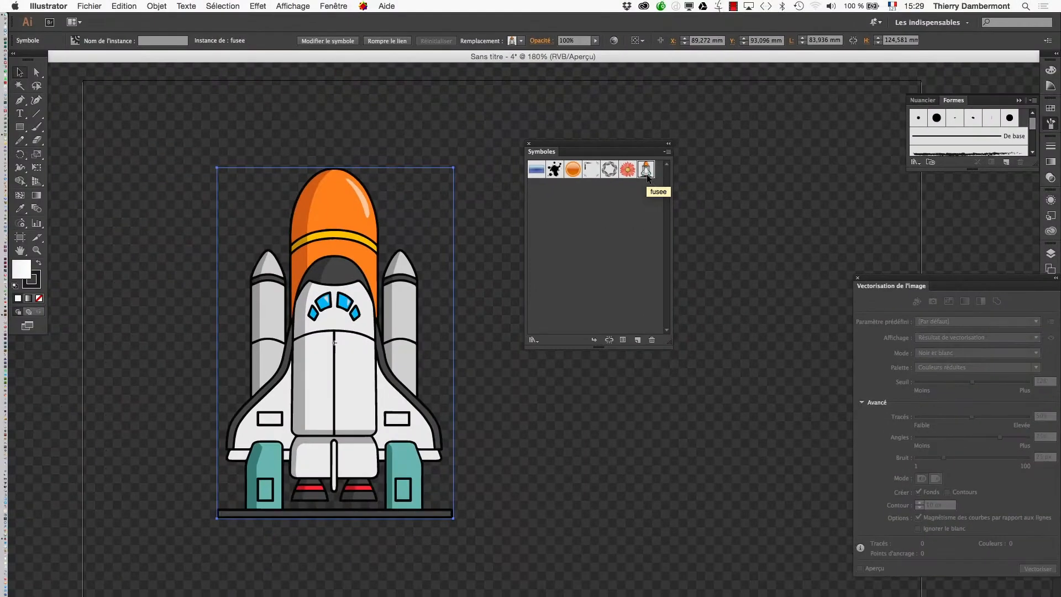
# Step: Shift the rocket instance lower on the artboard and delete it, keeping the fusee symbol in the library
pyautogui.press('super+minus')
pyautogui.press('super+minus')
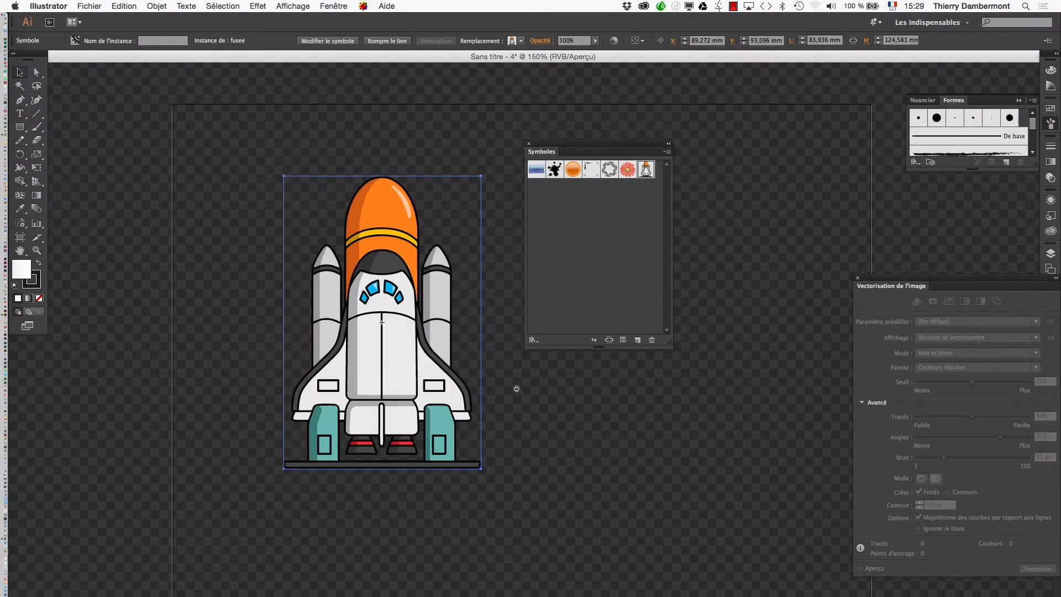
pyautogui.moveTo(521, 390); pyautogui.dragTo(384, 449)
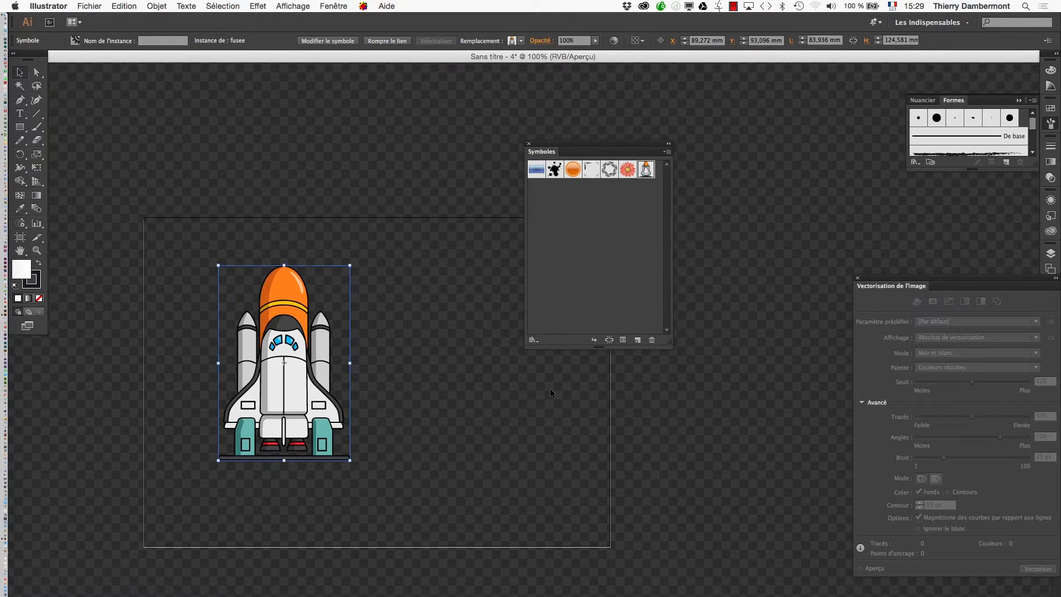
pyautogui.moveTo(331, 408); pyautogui.dragTo(308, 438)
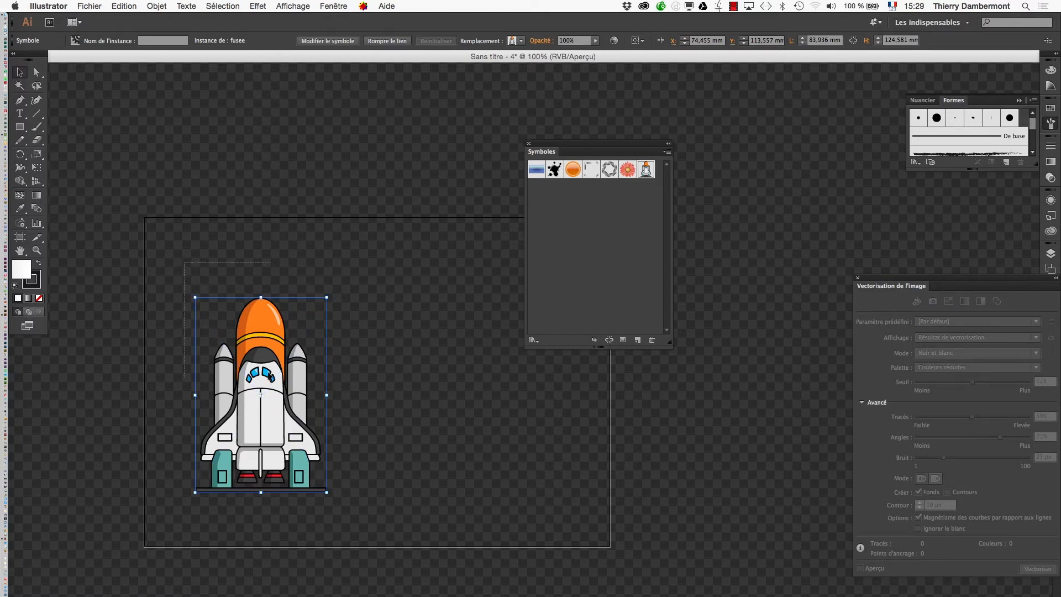
pyautogui.press('Delete')
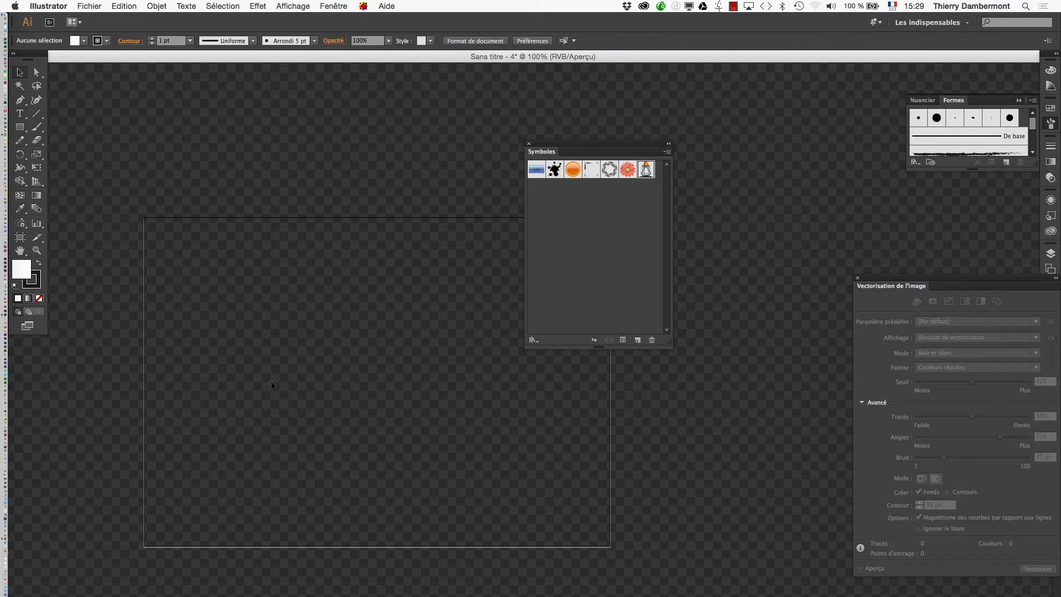
# Step: Place an instance of the fusee symbol on the artboard and break its link to the symbol
pyautogui.moveTo(621, 149); pyautogui.dragTo(735, 154)
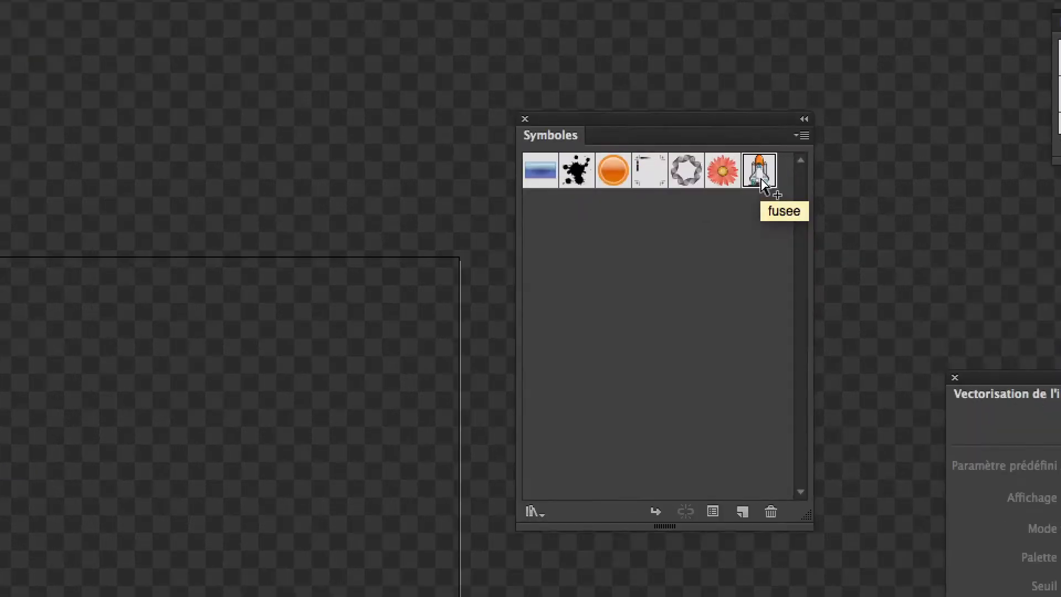
pyautogui.moveTo(761, 178); pyautogui.dragTo(473, 280)
pyautogui.rightClick(489, 259)
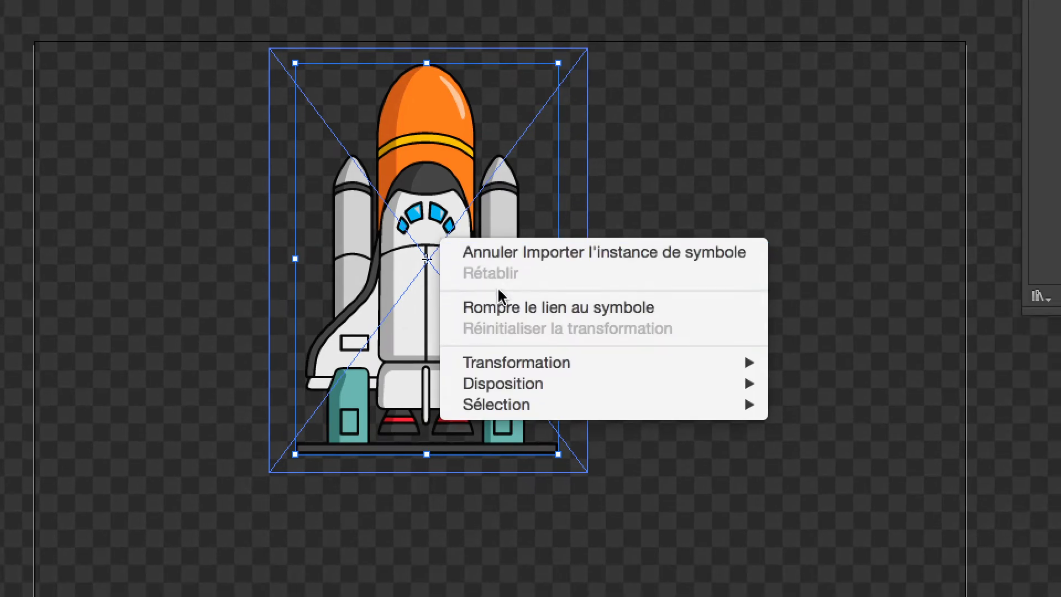
pyautogui.click(500, 302)
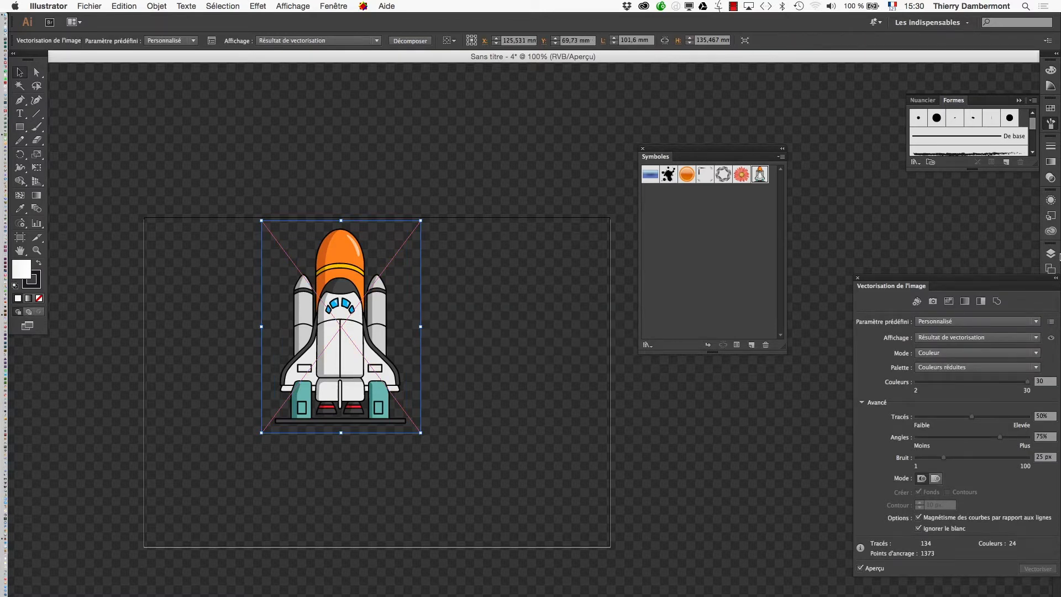
# Step: Display the layer structure expanded down to the contents of fusee, detached and enlarged beside the symbol library
pyautogui.moveTo(1032, 278); pyautogui.dragTo(864, 376)
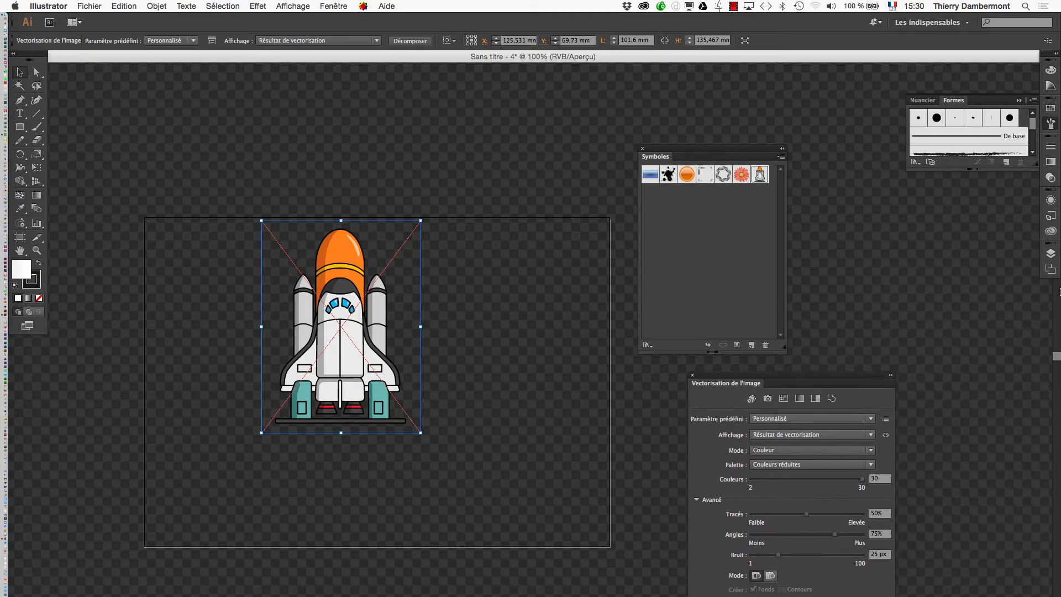
pyautogui.click(1055, 256)
pyautogui.click(952, 271)
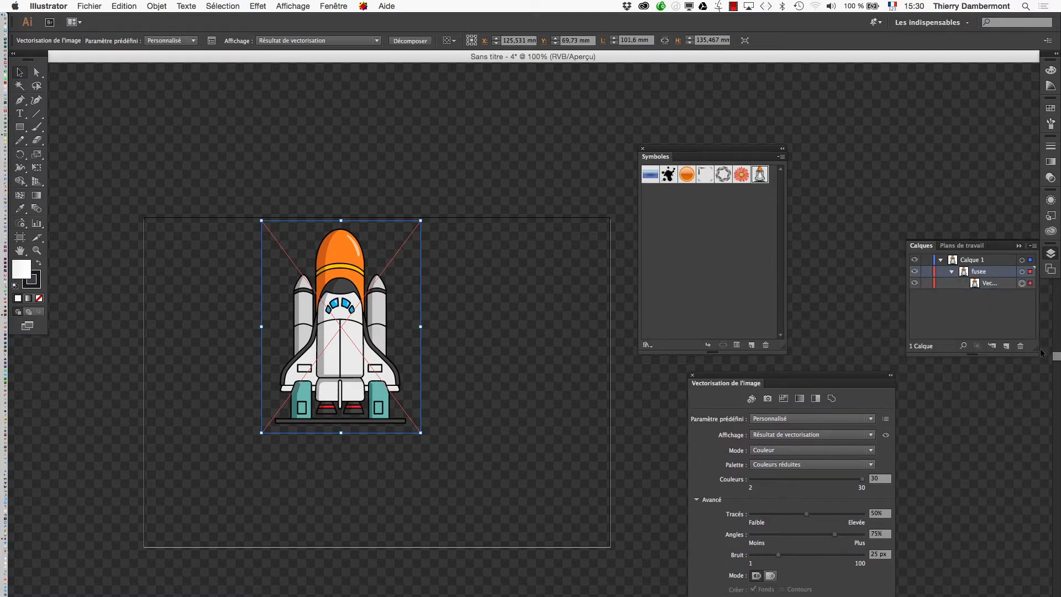
pyautogui.moveTo(931, 243); pyautogui.dragTo(827, 124)
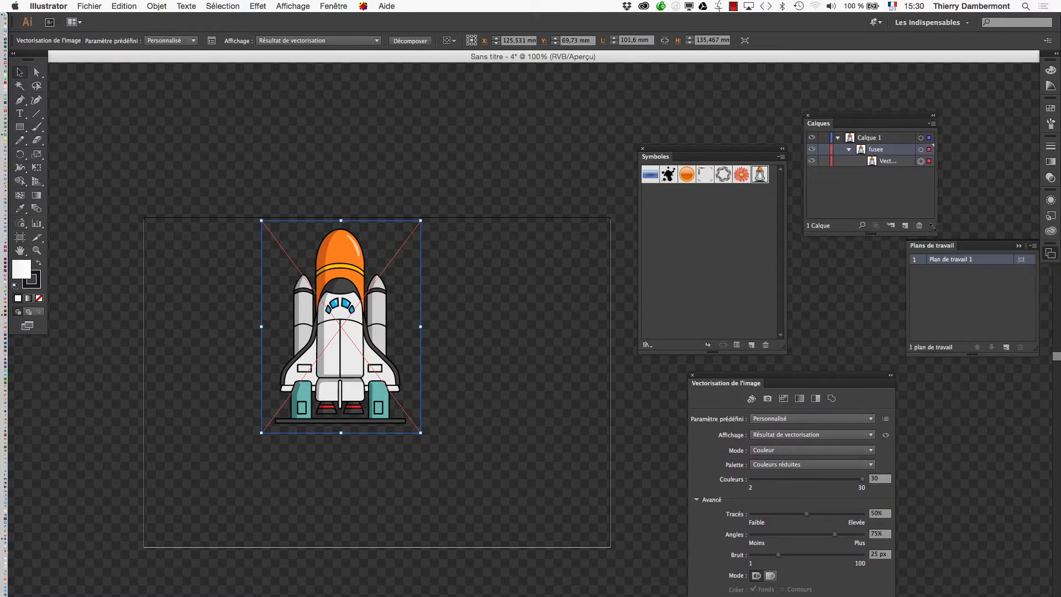
pyautogui.moveTo(934, 236); pyautogui.dragTo(1024, 326)
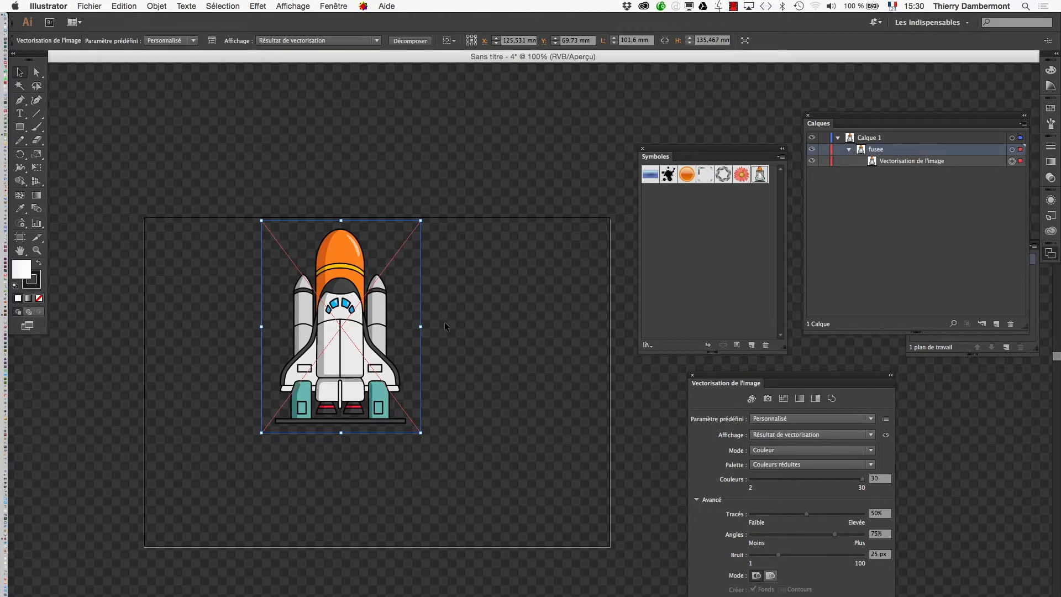
# Step: Delete the unlinked rocket and place a fresh instance of the fusee symbol on the artboard
pyautogui.press('Delete')
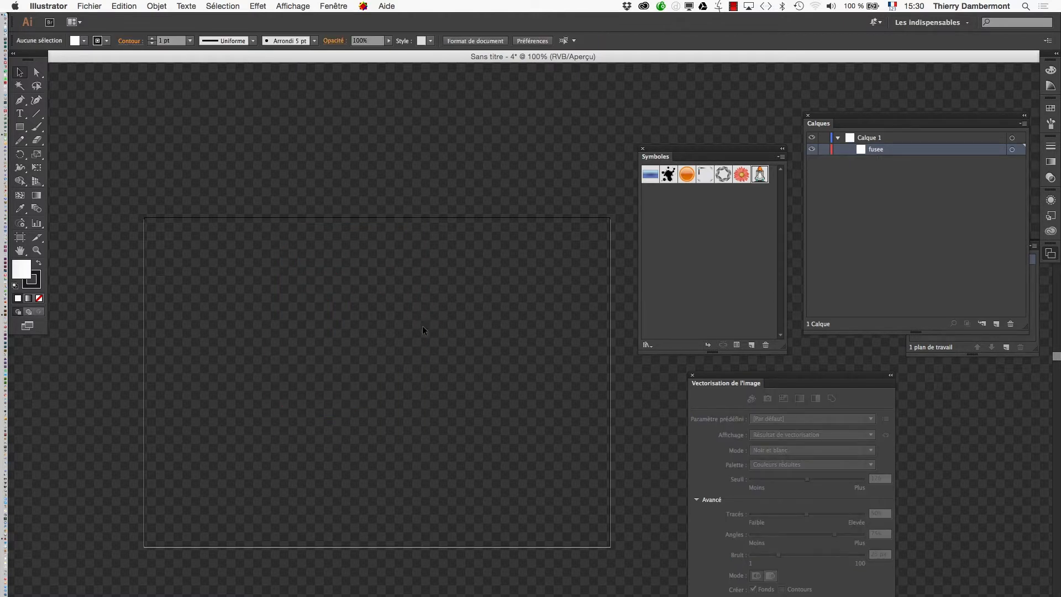
pyautogui.moveTo(699, 151); pyautogui.dragTo(568, 121)
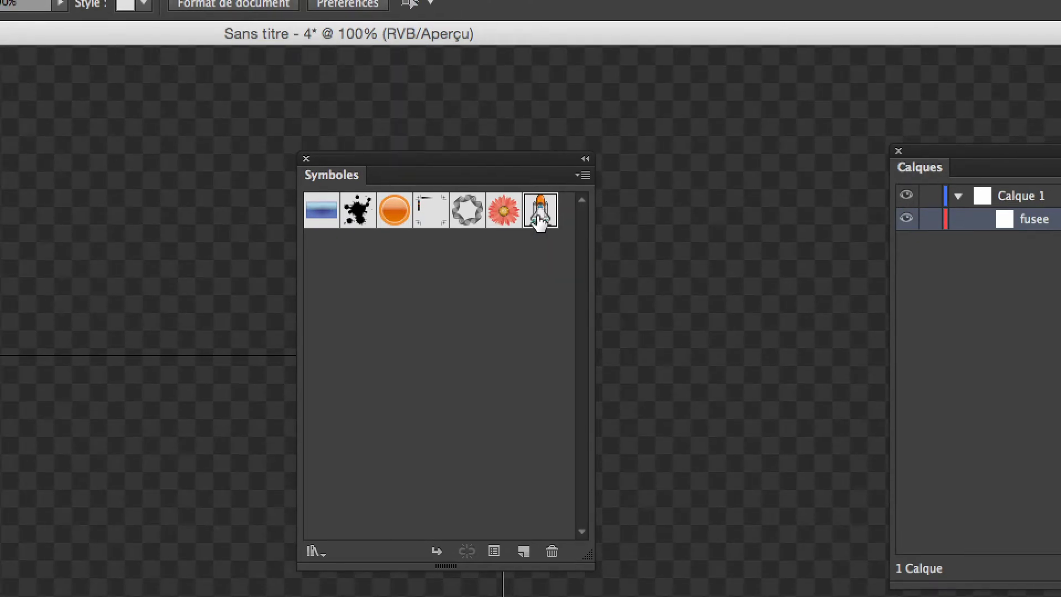
pyautogui.moveTo(539, 219); pyautogui.dragTo(298, 359)
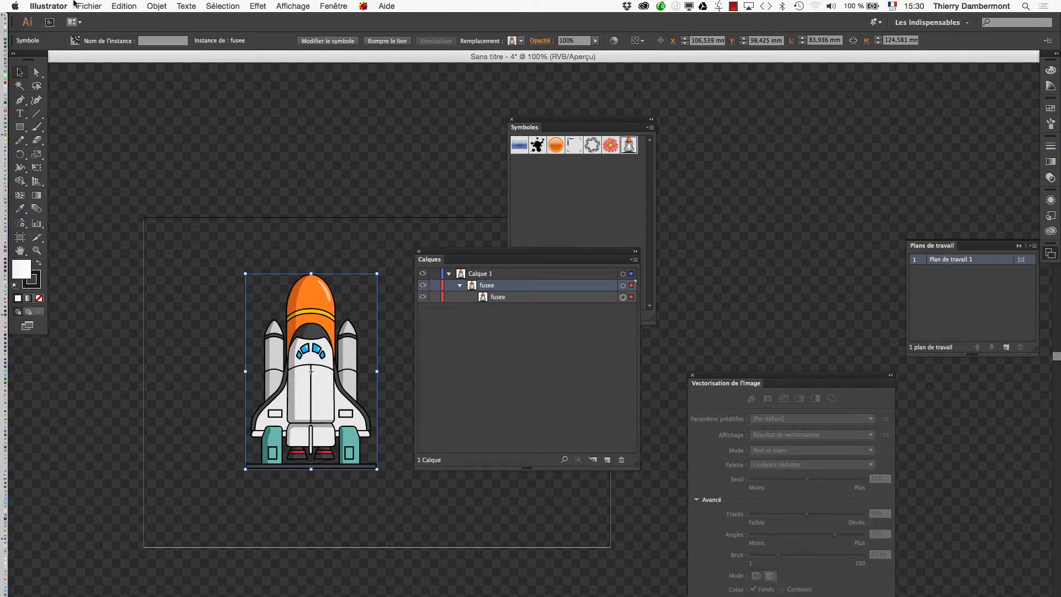
# Step: Save the document in the AI spec jour 2 folder as fusee-neuf-tranches.ai with the default Illustrator options
pyautogui.click(75, 5)
pyautogui.click(105, 97)
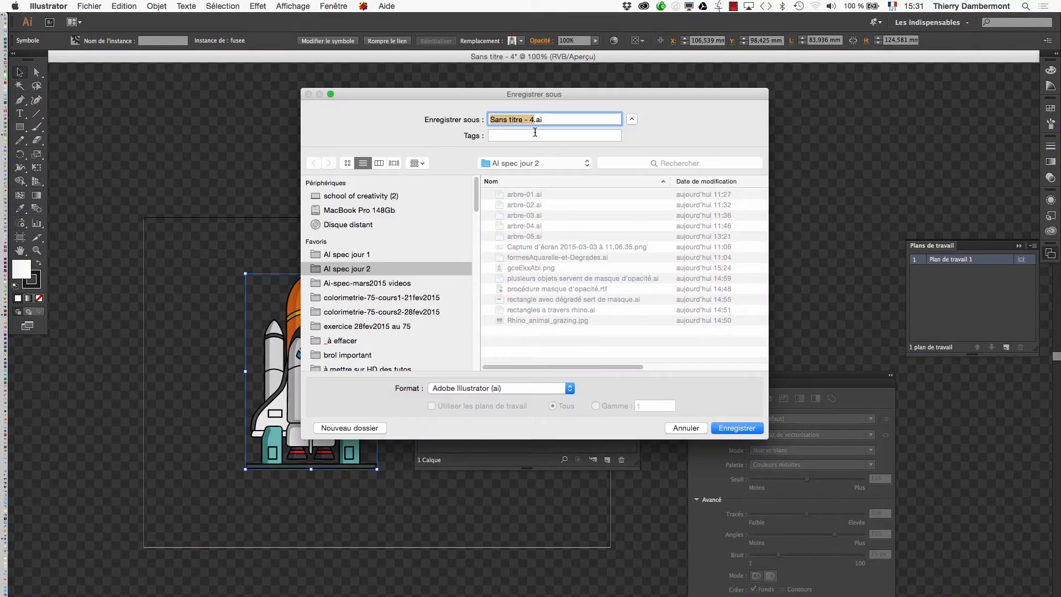
pyautogui.write('fuss')
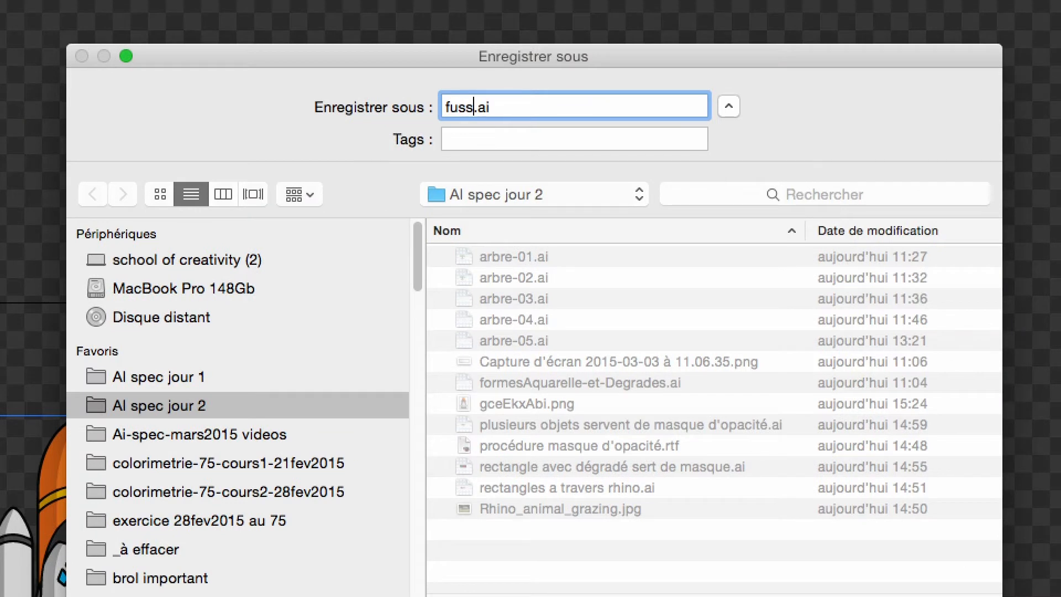
pyautogui.press('BackSpace')
pyautogui.write('ee-neu')
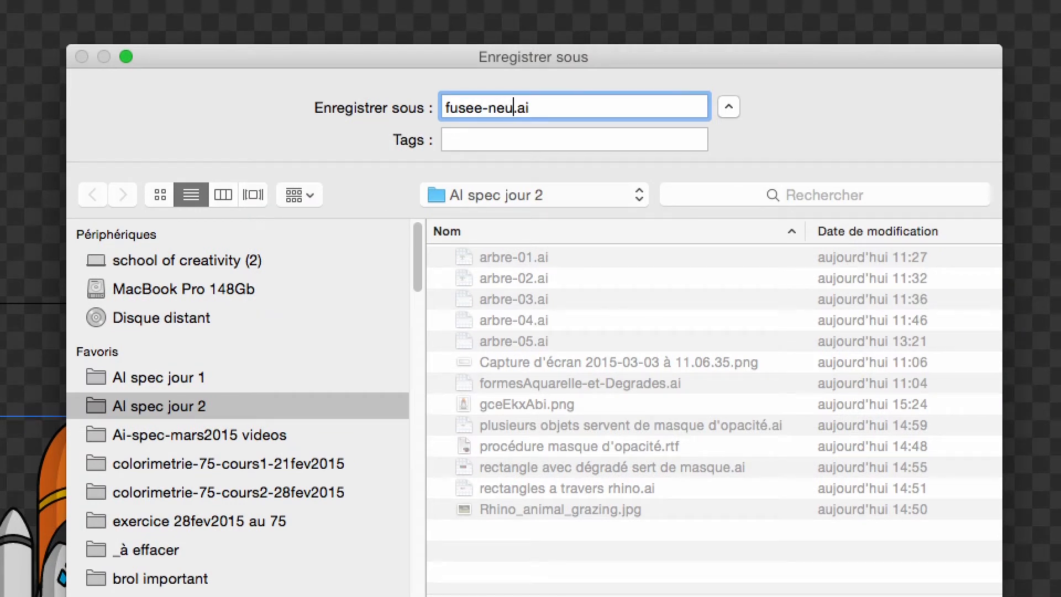
pyautogui.write('f-tranches')
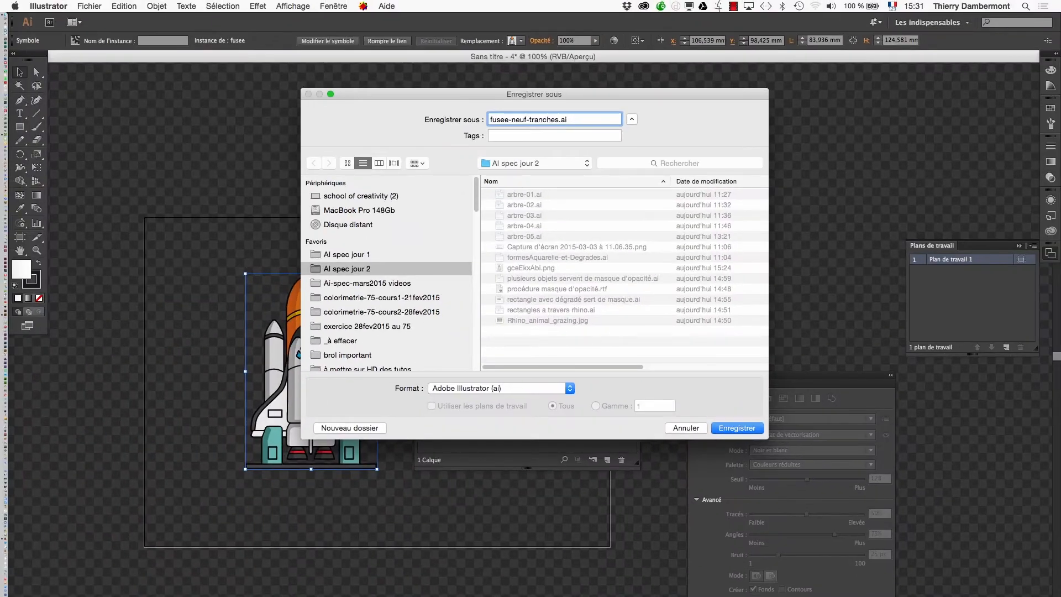
pyautogui.press('Return')
pyautogui.press('Return')
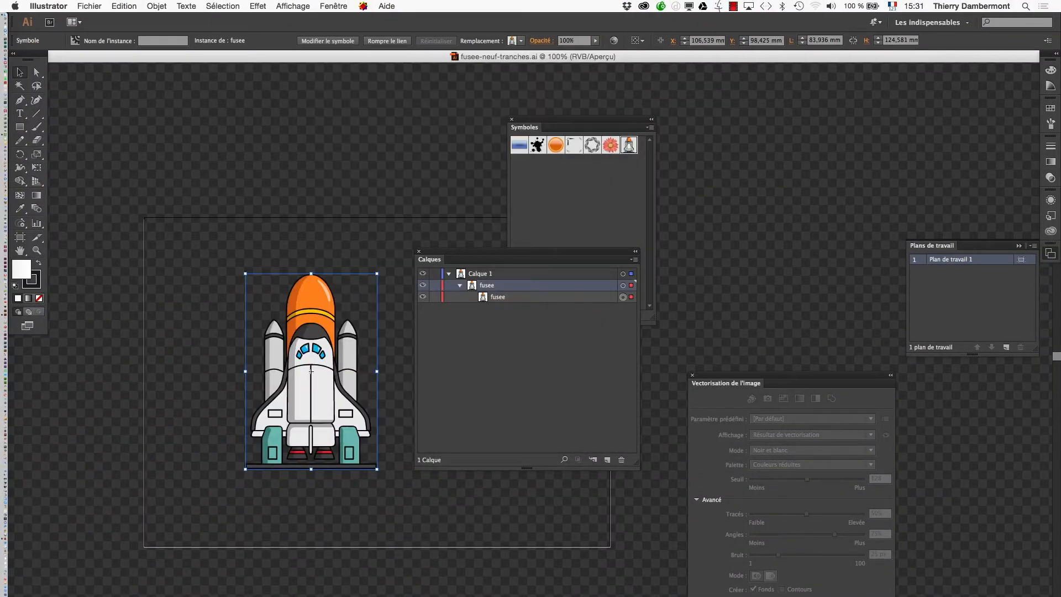
# Step: Isolate the selected rocket group on the artboard and exit isolation mode
pyautogui.moveTo(519, 251); pyautogui.dragTo(543, 244)
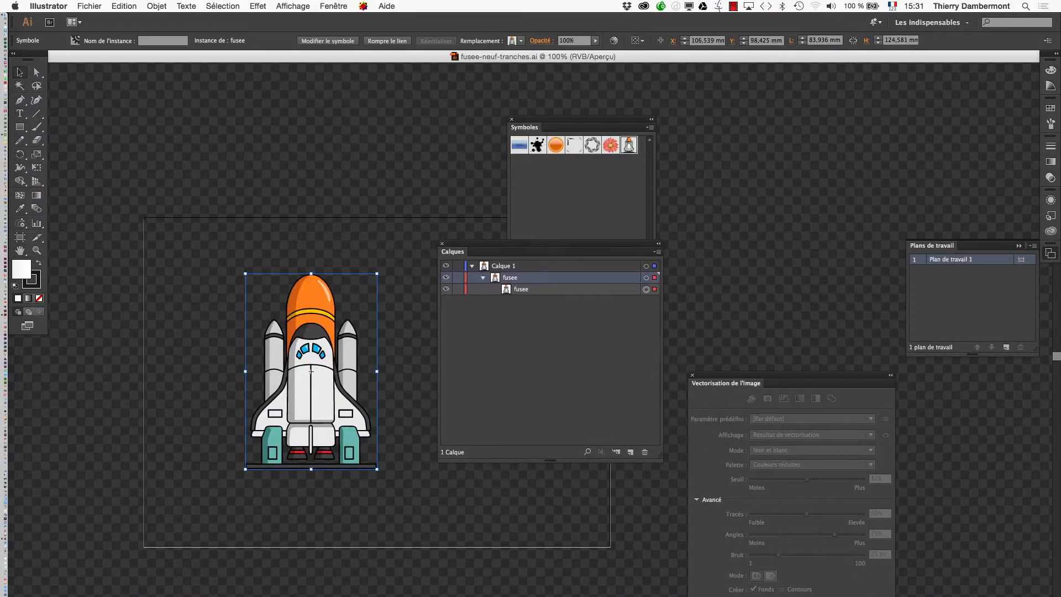
pyautogui.moveTo(569, 120); pyautogui.dragTo(796, 102)
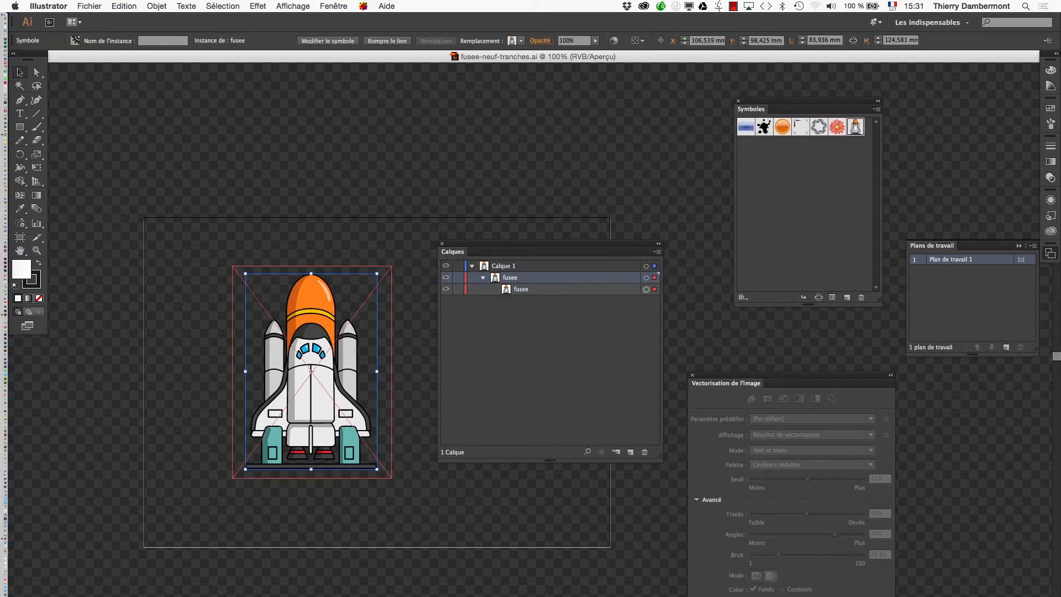
pyautogui.click(311, 369)
pyautogui.rightClick(316, 375)
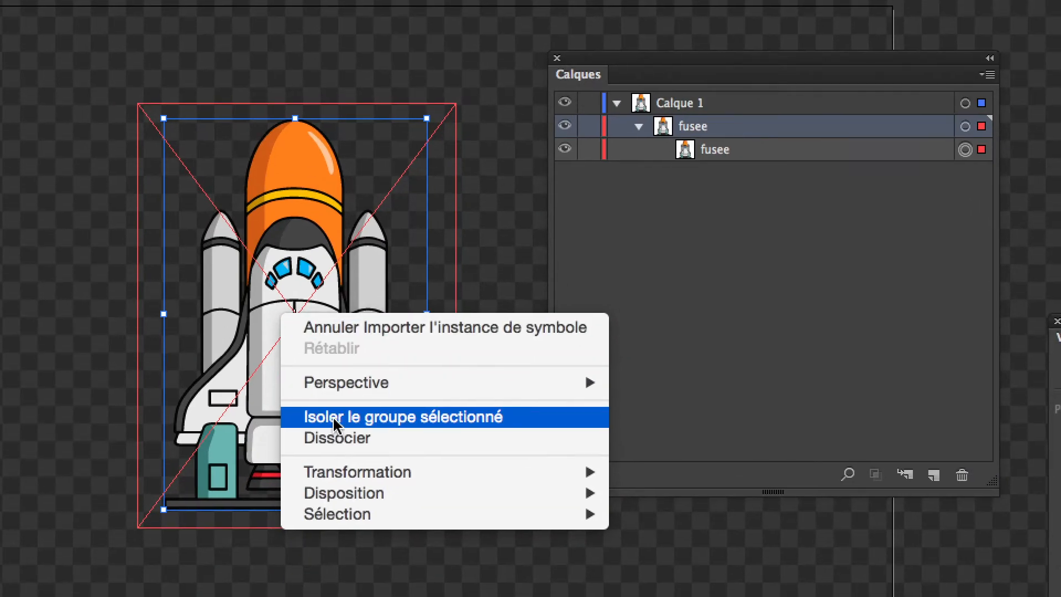
pyautogui.click(336, 424)
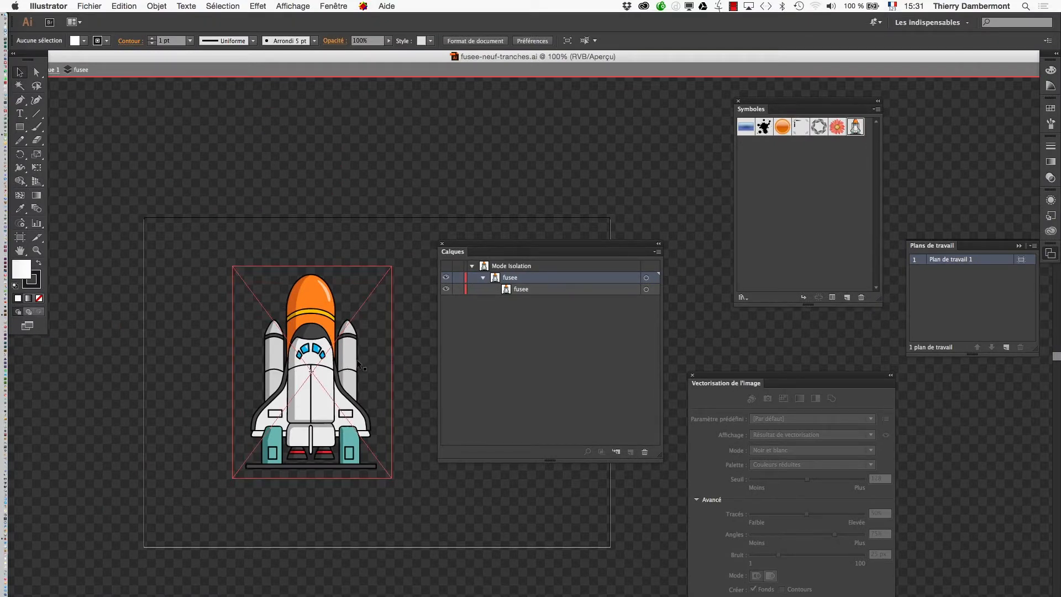
pyautogui.moveTo(184, 52); pyautogui.dragTo(230, 55)
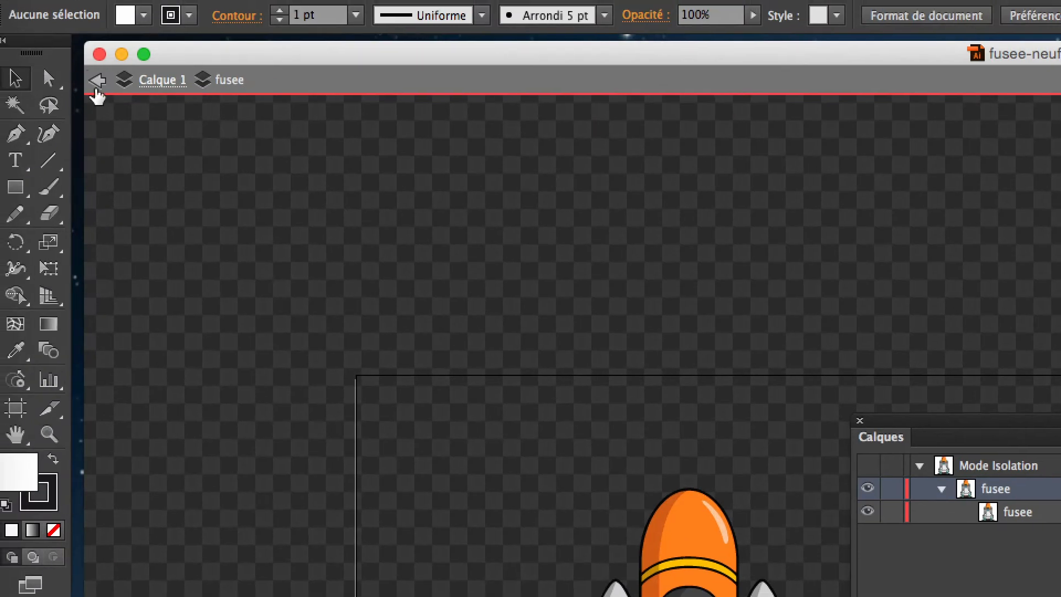
pyautogui.click(72, 70)
pyautogui.click(72, 69)
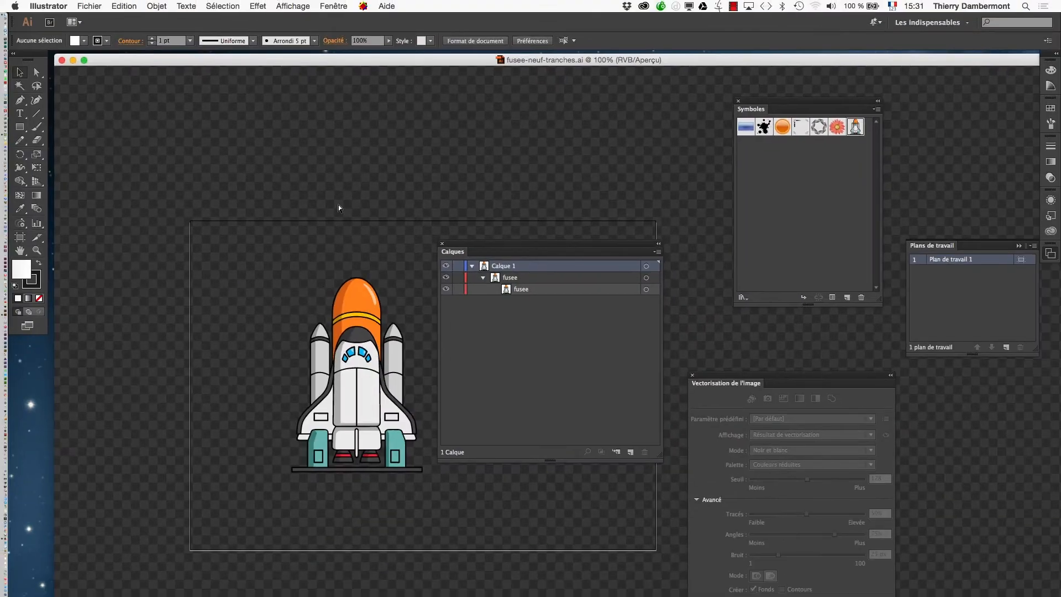
# Step: Activate the 9-slice scaling guides in the options of the fusee symbol
pyautogui.moveTo(478, 244); pyautogui.dragTo(515, 145)
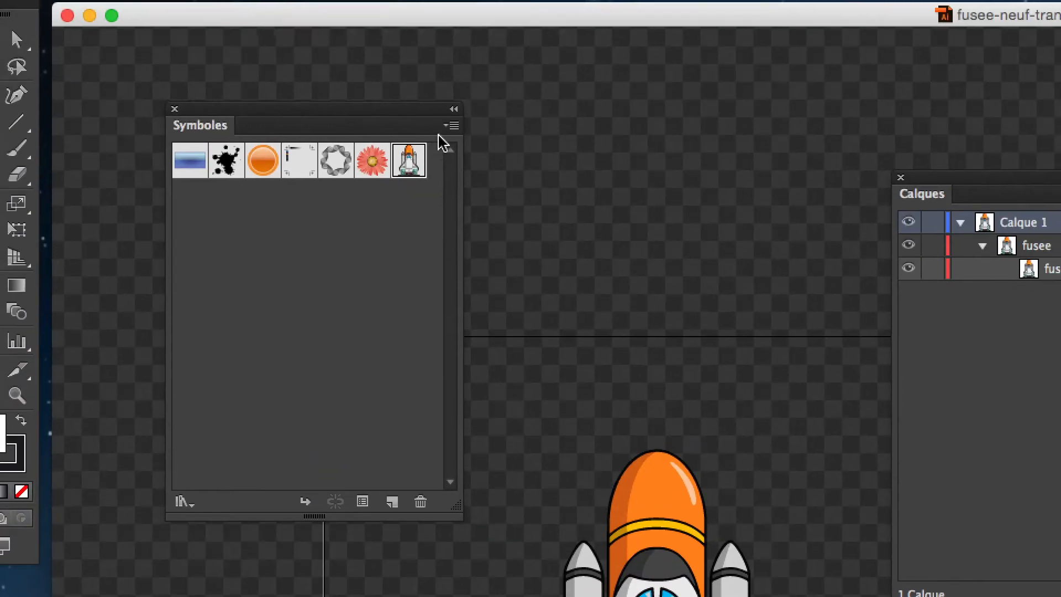
pyautogui.click(469, 101)
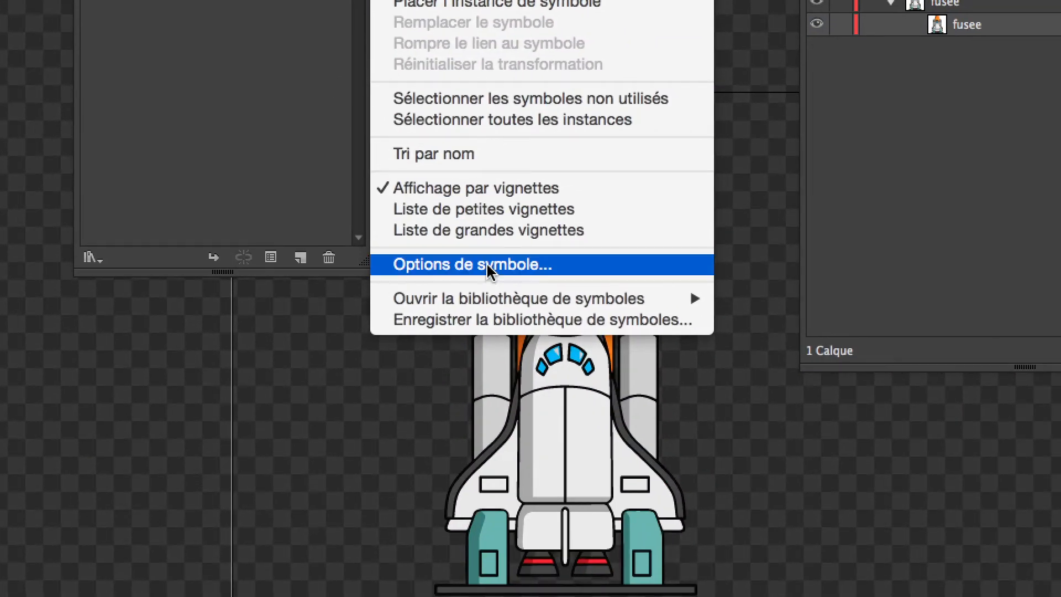
pyautogui.click(486, 262)
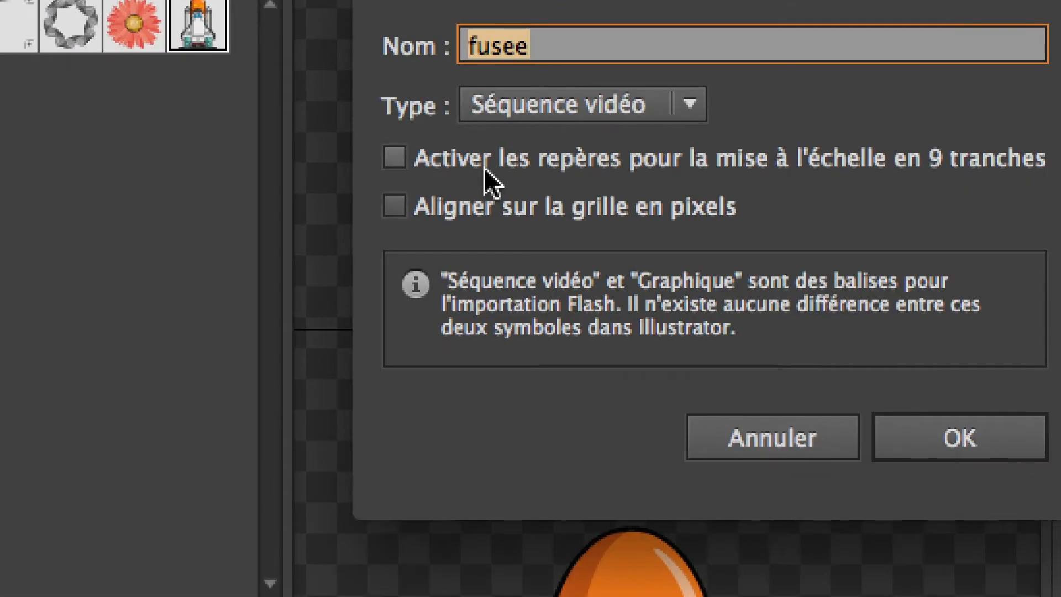
pyautogui.click(486, 170)
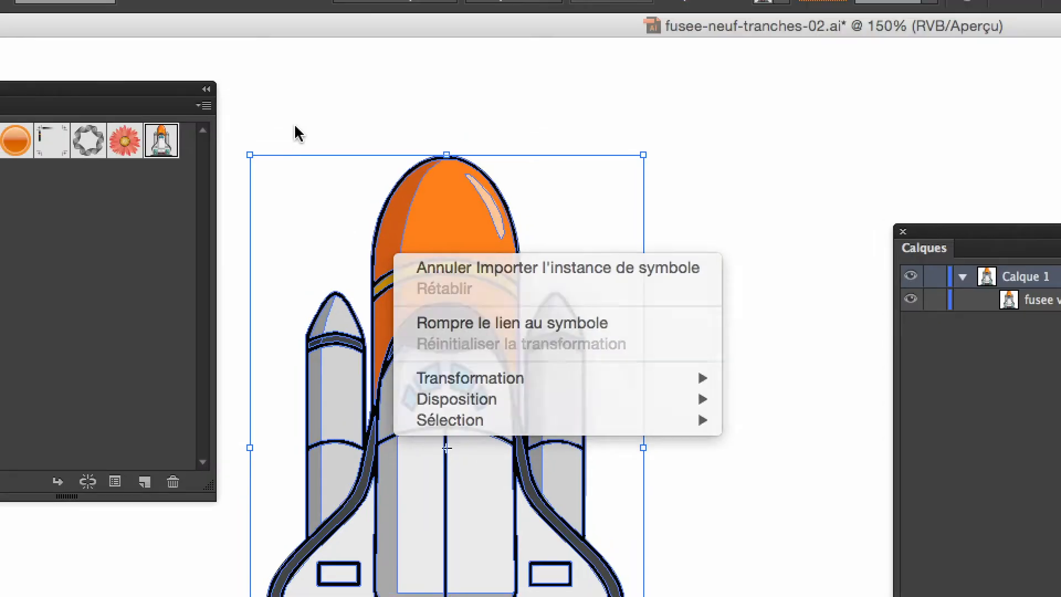
pyautogui.press('Escape')
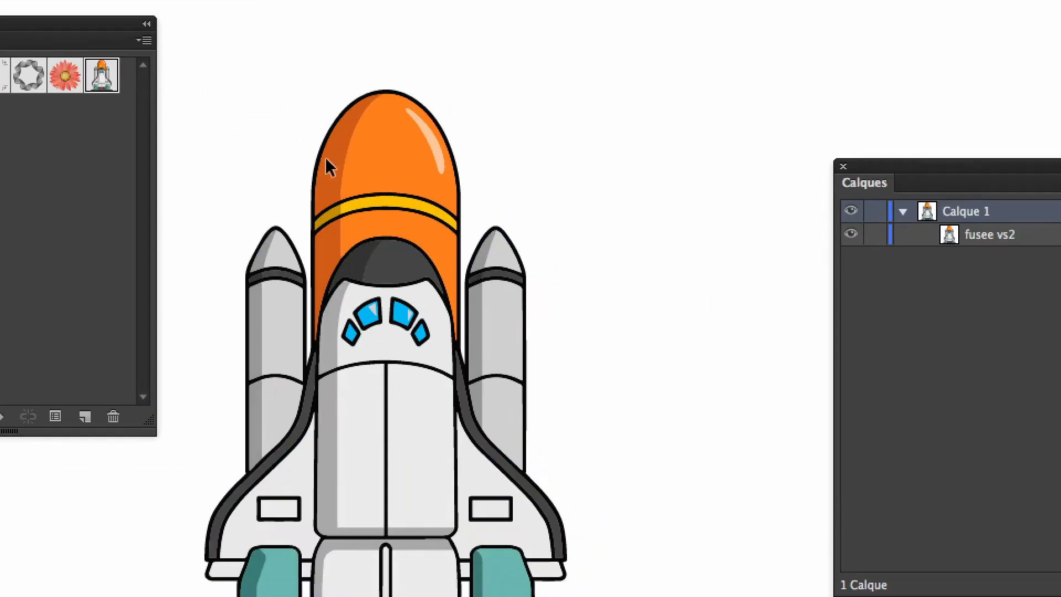
pyautogui.rightClick(329, 166)
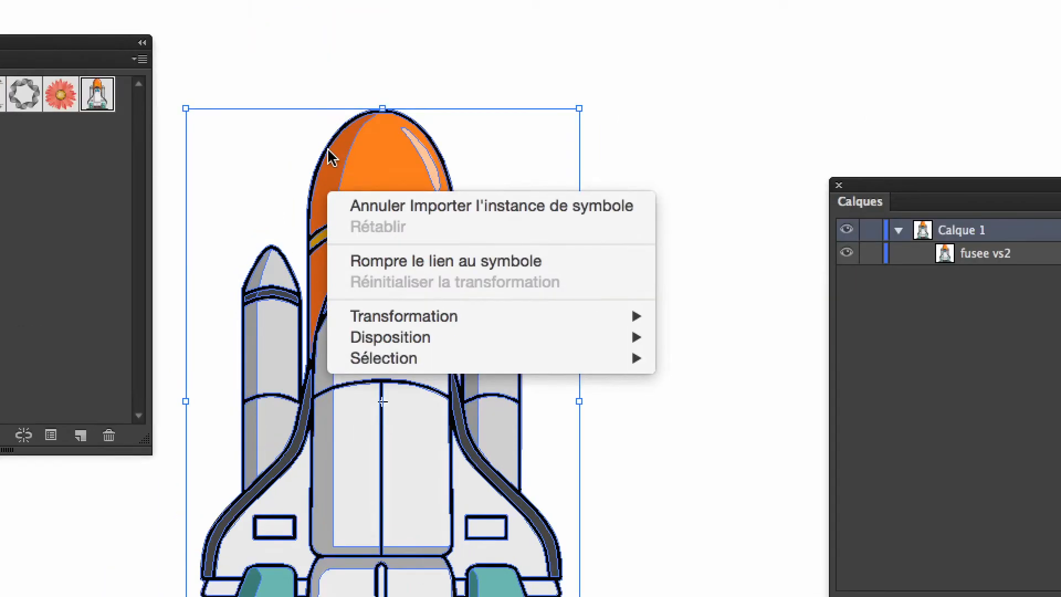
pyautogui.click(317, 128)
pyautogui.click(317, 128)
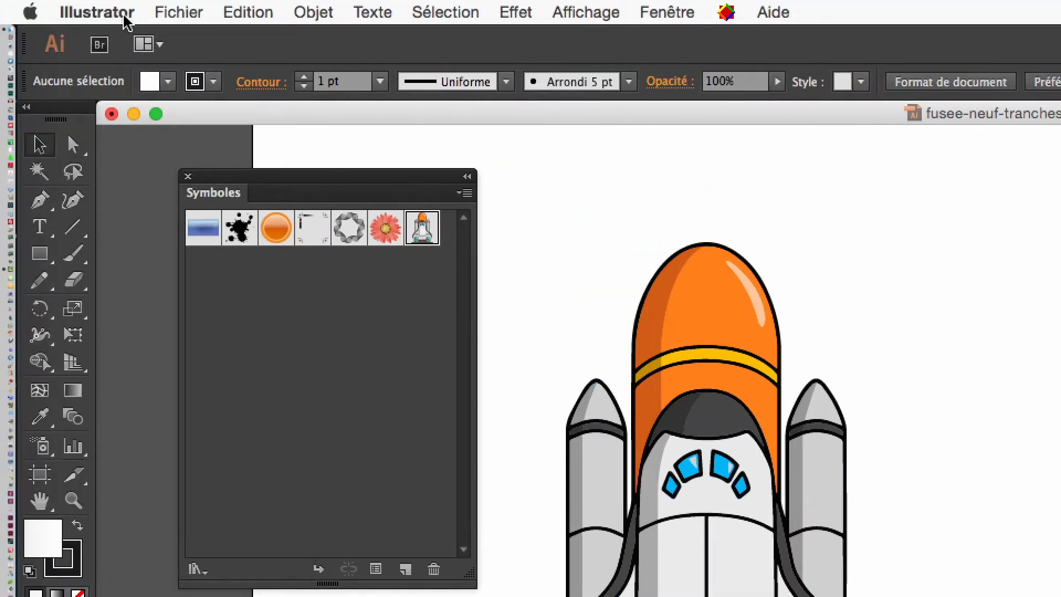
# Step: Check in the general preferences whether the option to isolate objects with two clicks is enabled, and close the preferences
pyautogui.click(123, 17)
pyautogui.moveTo(308, 72)
pyautogui.click(450, 76)
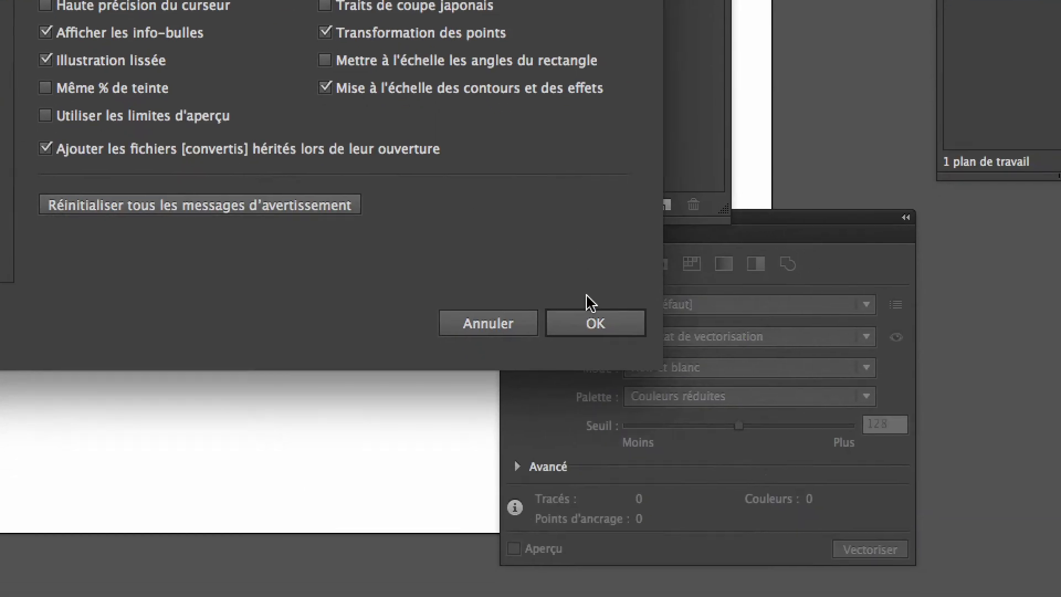
pyautogui.click(659, 533)
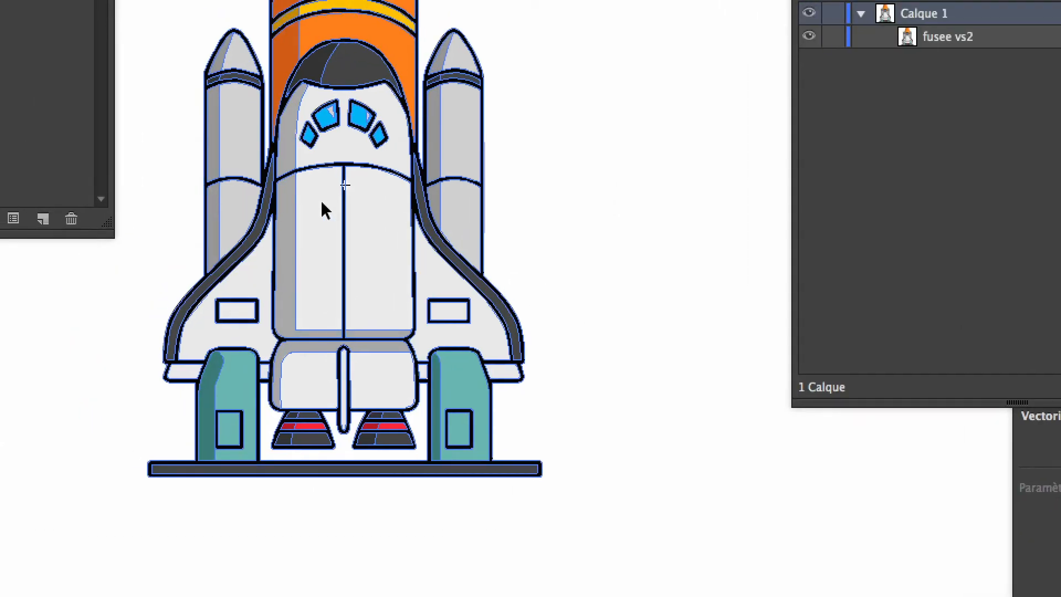
# Step: Open the fusee vs2 symbol definition for editing from the rocket instance and accept the warning about changing all instances
pyautogui.doubleClick(322, 203)
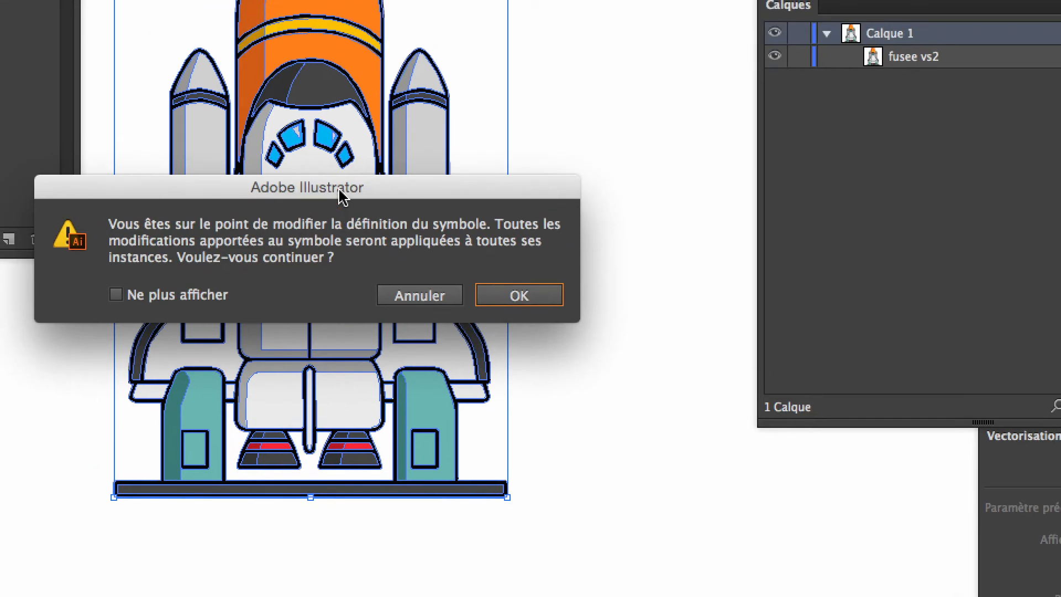
pyautogui.moveTo(314, 148); pyautogui.dragTo(426, 80)
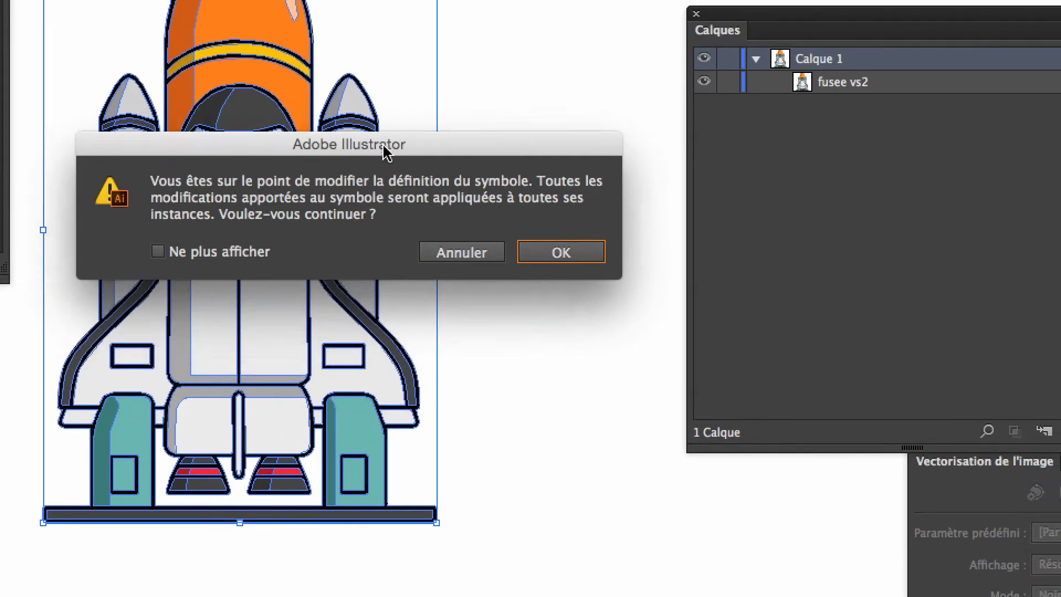
pyautogui.moveTo(383, 145); pyautogui.dragTo(400, 47)
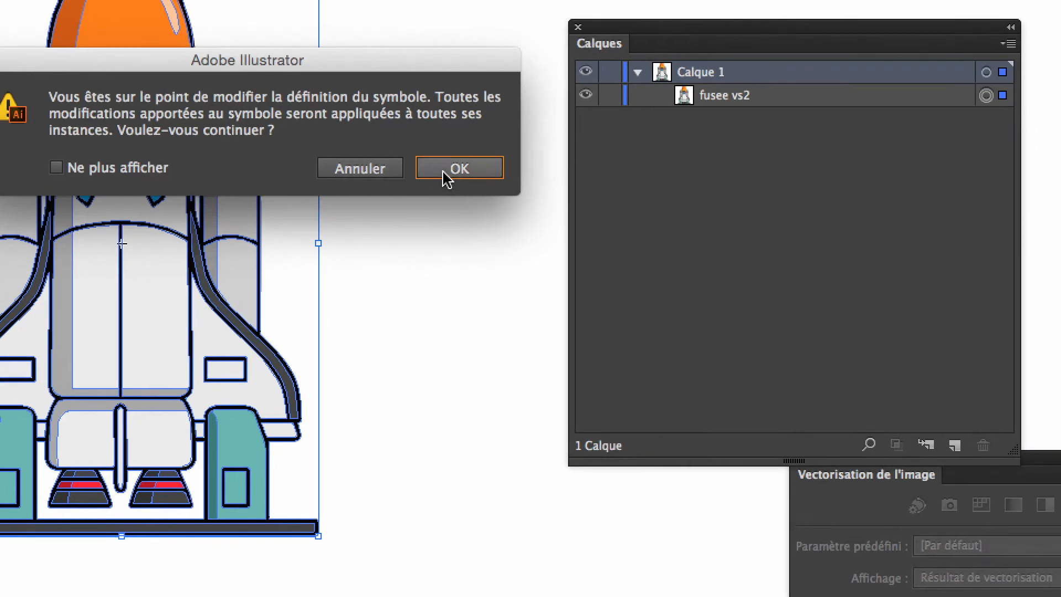
pyautogui.click(446, 174)
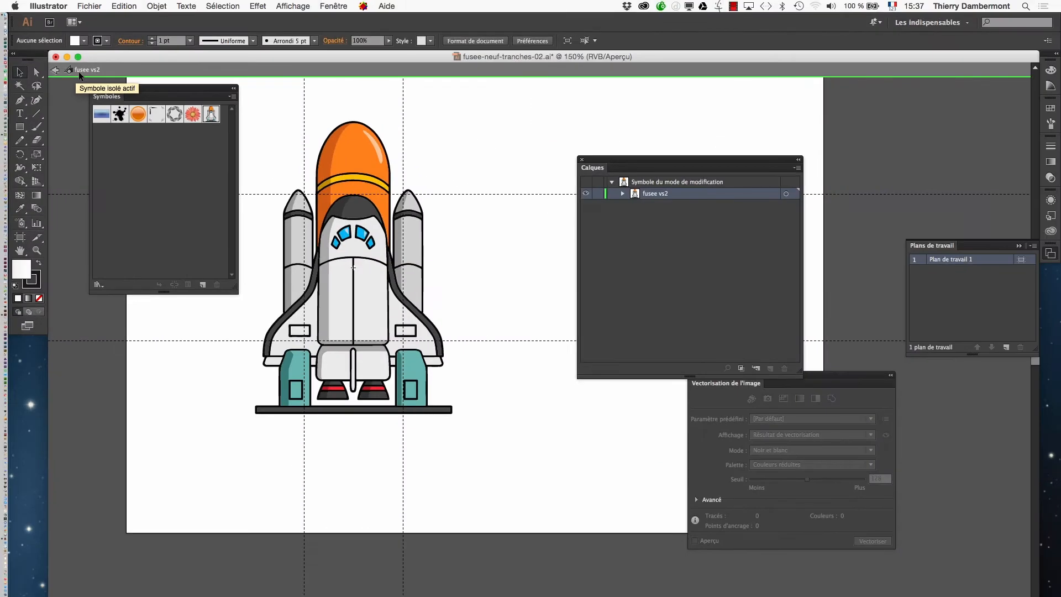
# Step: Move the Symbols and Layers panels clear of the rocket so all four slice guides can be reached
pyautogui.moveTo(133, 116); pyautogui.dragTo(130, 145)
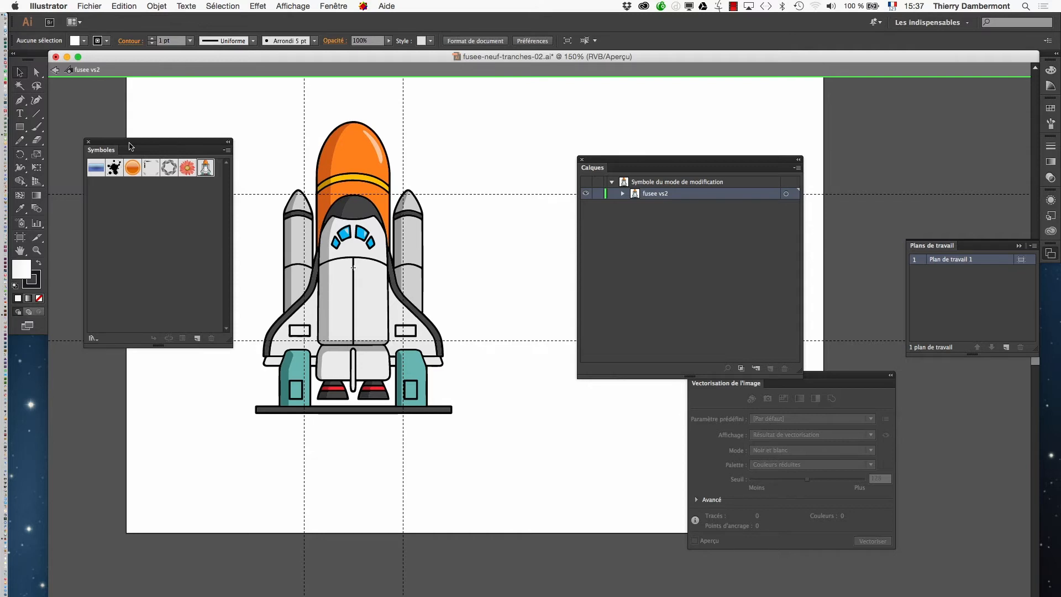
pyautogui.moveTo(129, 143); pyautogui.dragTo(121, 123)
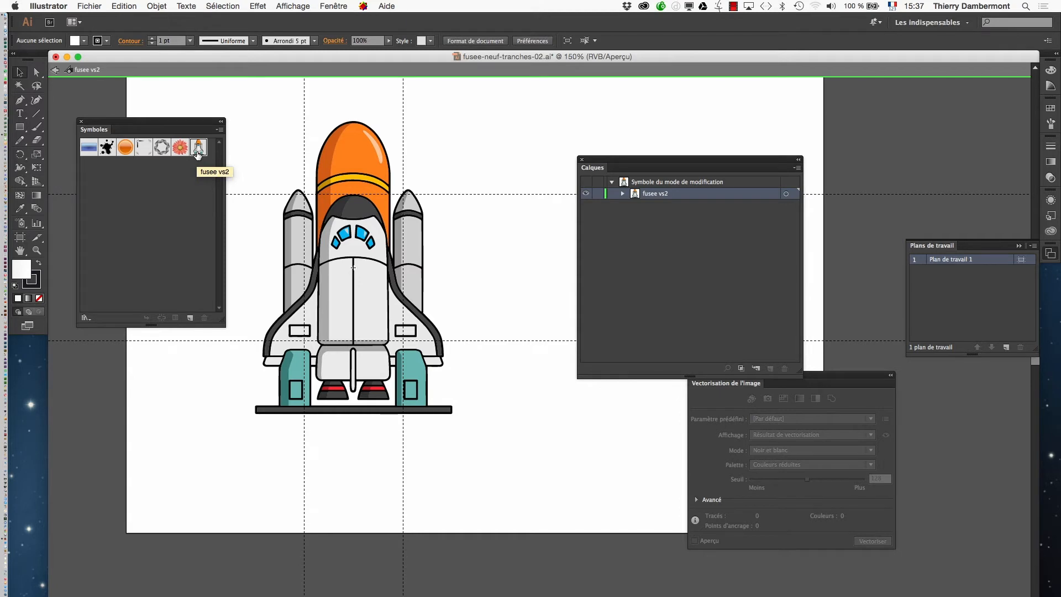
pyautogui.moveTo(595, 164); pyautogui.dragTo(688, 162)
pyautogui.moveTo(202, 128); pyautogui.dragTo(637, 113)
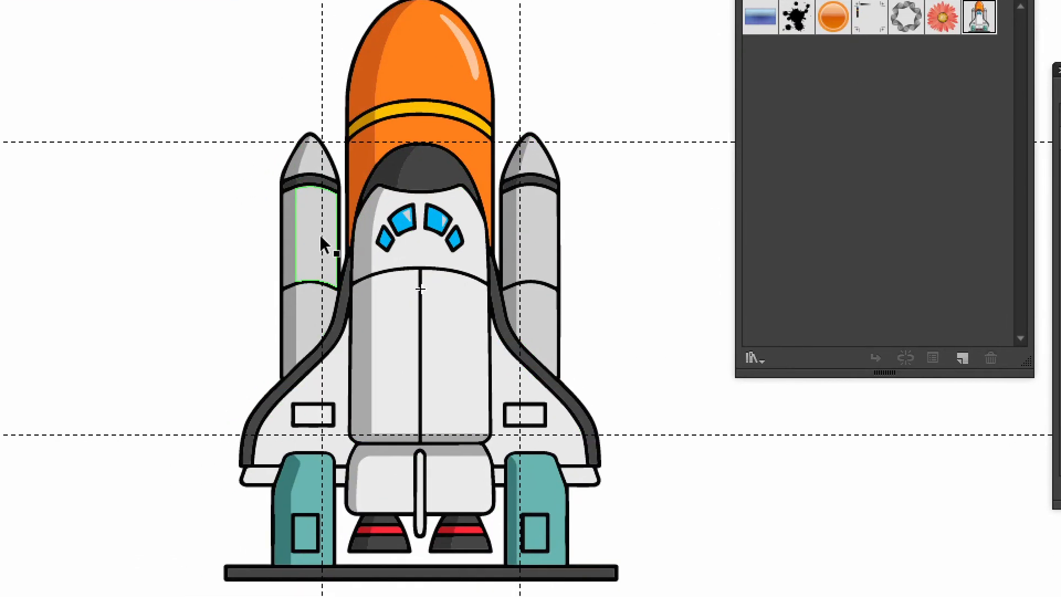
# Step: Move the two vertical slice guides inward, into the gaps between the central fuselage and the side boosters
pyautogui.moveTo(321, 238)
pyautogui.mouseDown()
pyautogui.moveTo(344, 238)
pyautogui.moveTo(328, 242)
pyautogui.mouseUp()
pyautogui.moveTo(500, 115); pyautogui.dragTo(489, 120)
pyautogui.moveTo(388, 197); pyautogui.dragTo(382, 200)
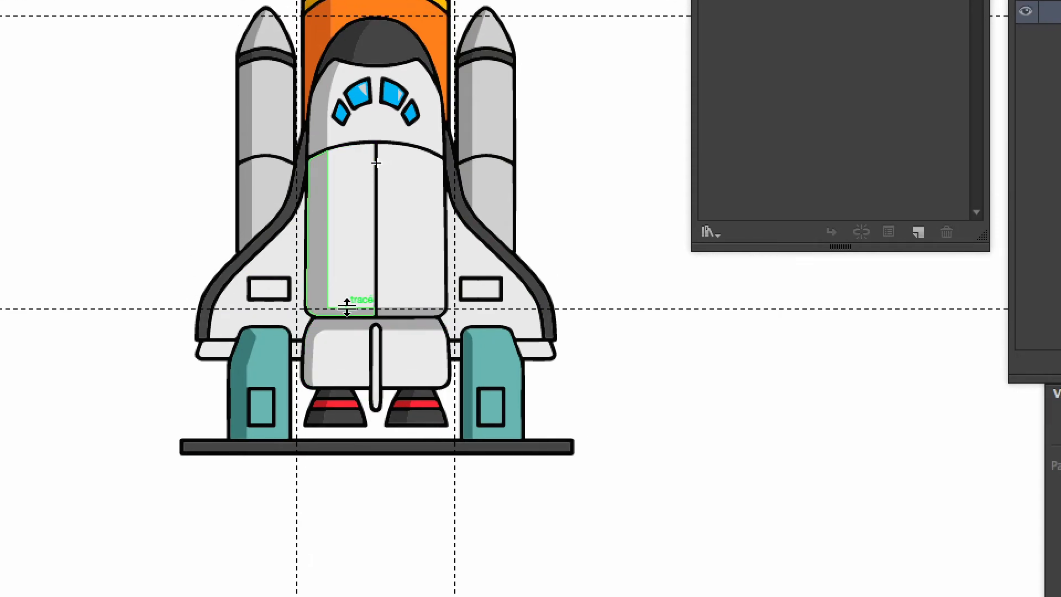
# Step: Lower the bottom horizontal slice guide to just below the seam between the white fuselage and its tail section
pyautogui.moveTo(347, 307); pyautogui.dragTo(346, 319)
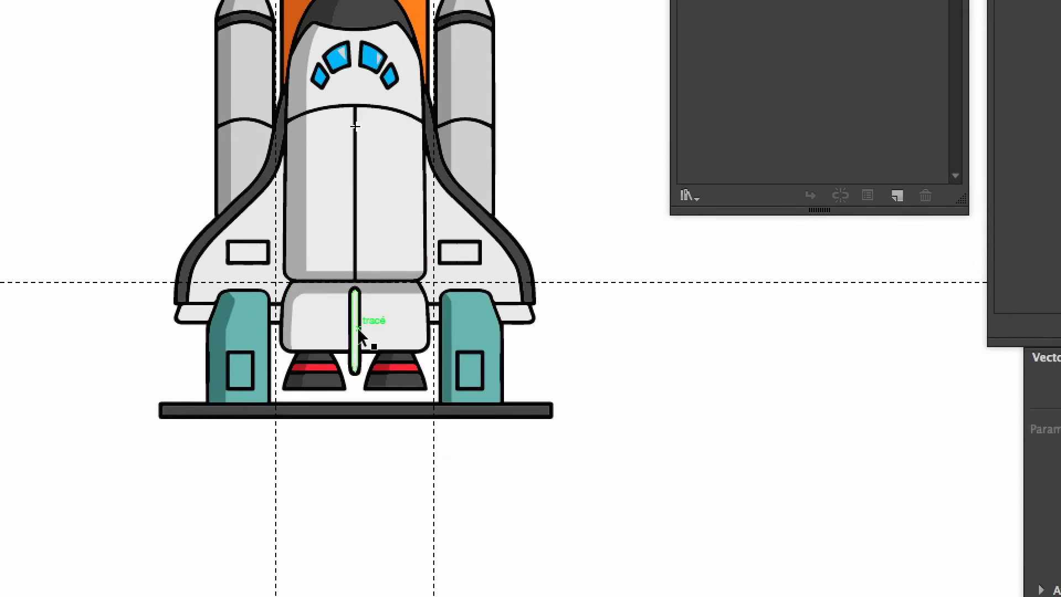
pyautogui.moveTo(332, 319); pyautogui.dragTo(333, 320)
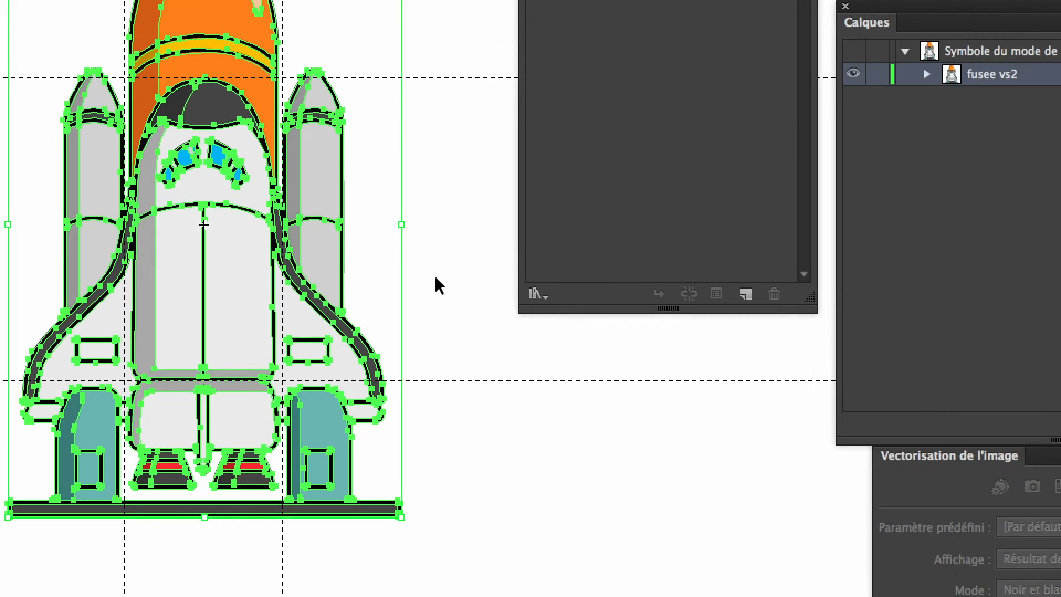
pyautogui.click(635, 215)
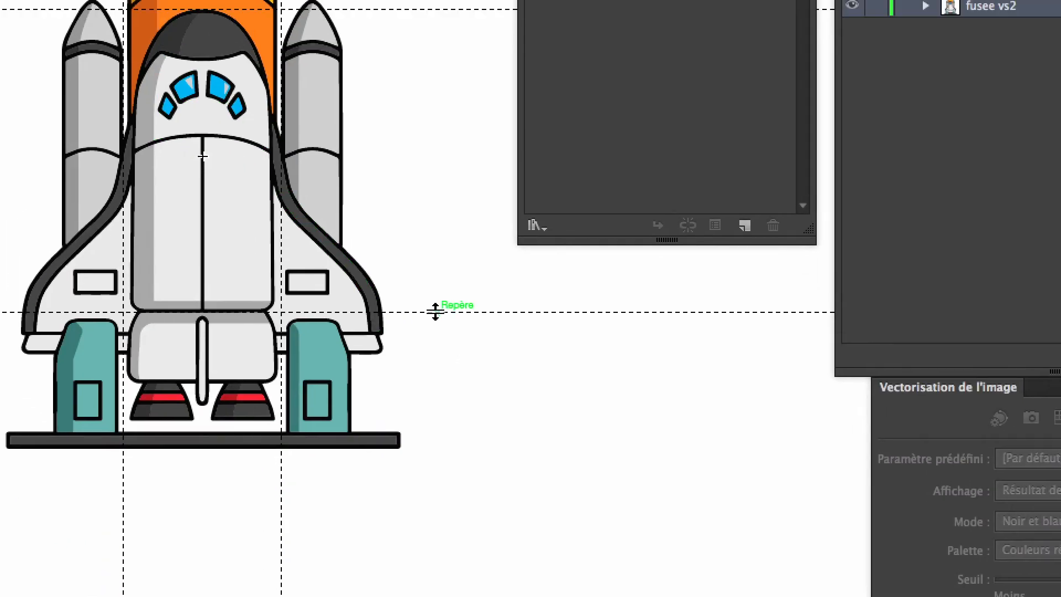
pyautogui.moveTo(453, 285); pyautogui.dragTo(441, 314)
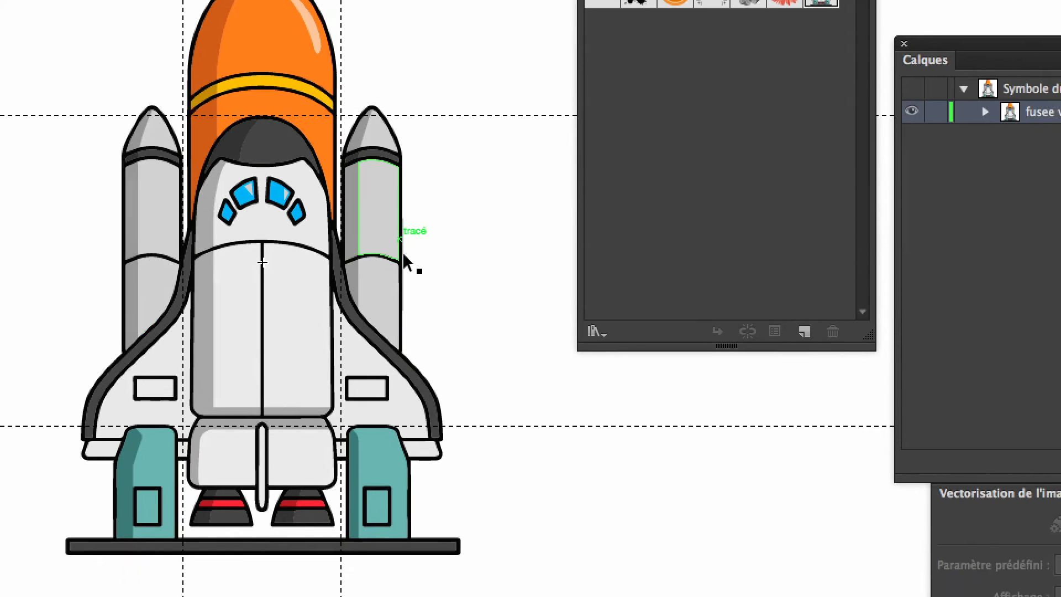
pyautogui.click(403, 255)
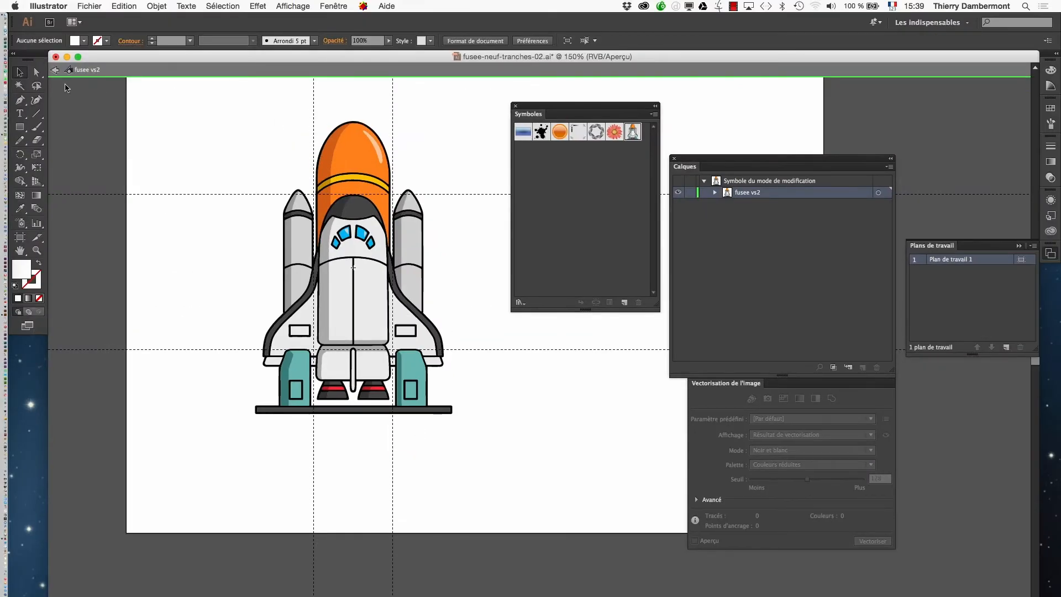
# Step: Leave symbol editing, move the Layers panel aside and hide the floating panels
pyautogui.click(56, 72)
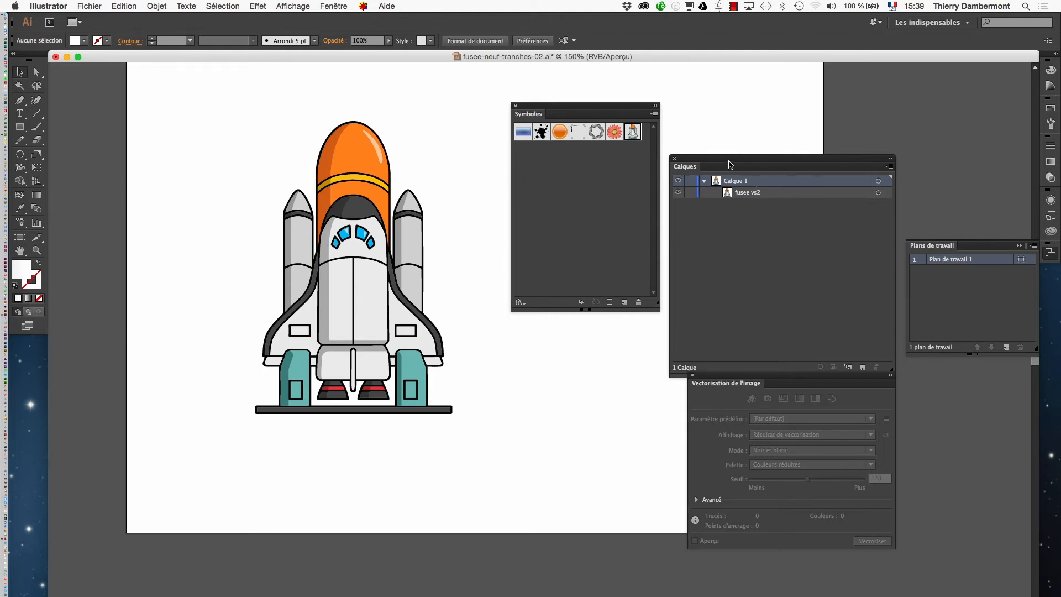
pyautogui.moveTo(731, 164); pyautogui.dragTo(864, 136)
pyautogui.press('Tab')
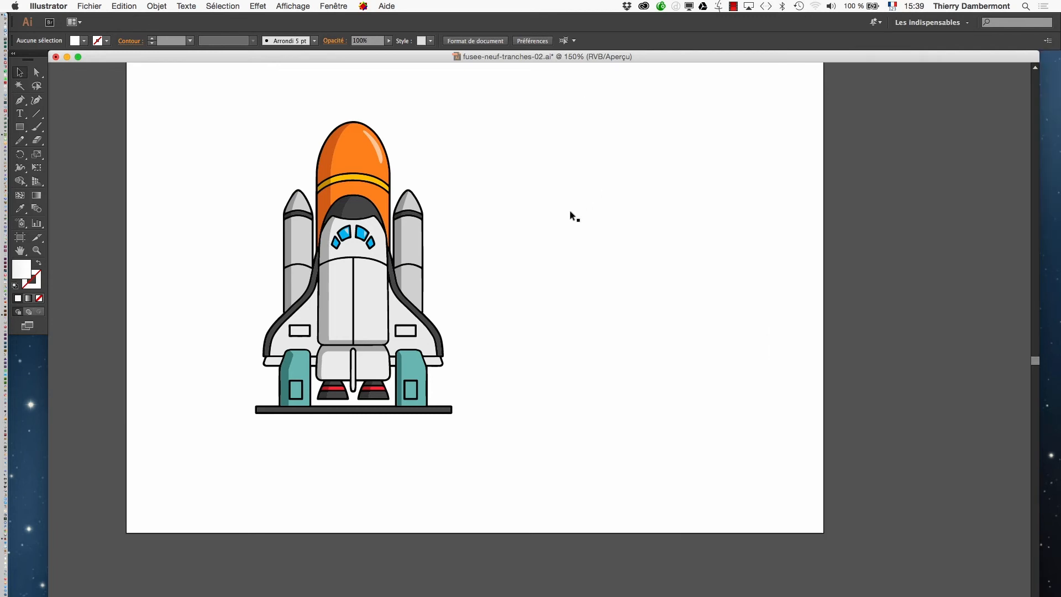
# Step: Move the rocket to the artboard's lower-left corner and duplicate it four times in a horizontal row
pyautogui.moveTo(373, 249); pyautogui.dragTo(266, 355)
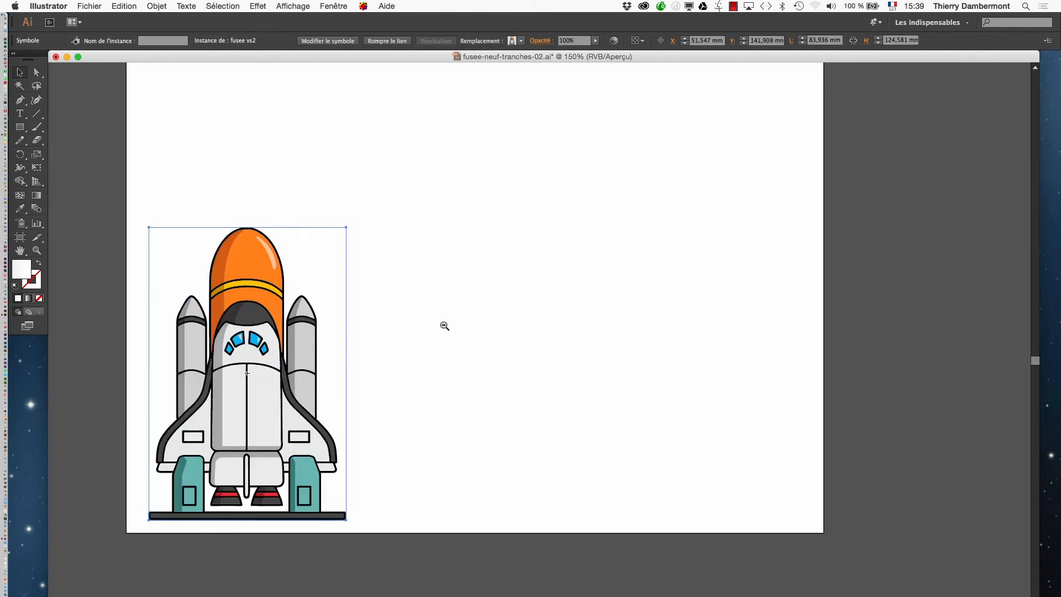
pyautogui.press('super+minus')
pyautogui.press('super+minus')
pyautogui.moveTo(478, 380); pyautogui.dragTo(695, 344)
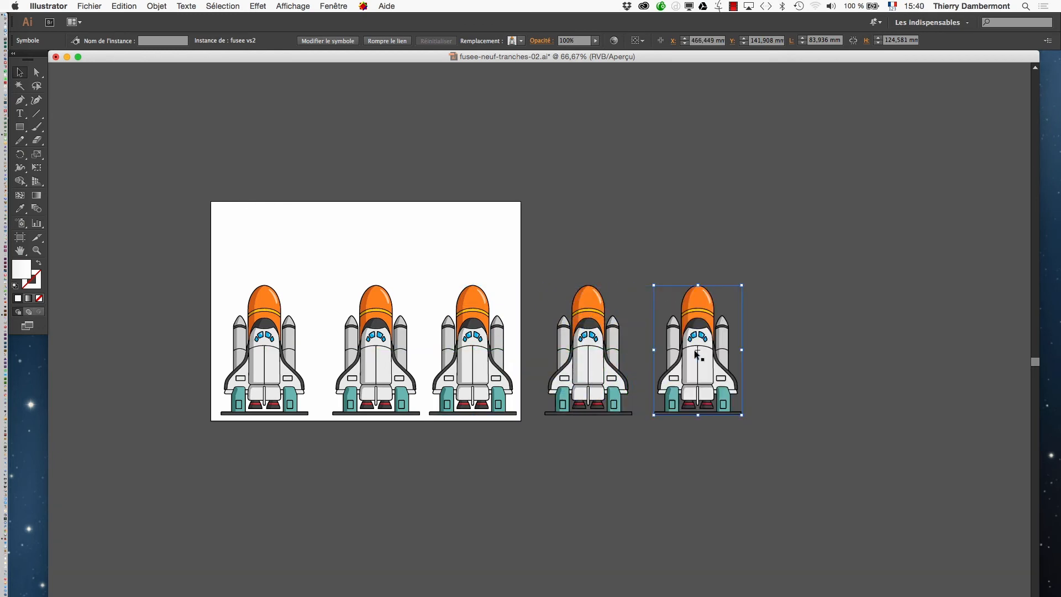
# Step: Stretch the first rocket upward with the Free Transform tool to a height of about 200 mm
pyautogui.click(532, 231)
pyautogui.click(276, 315)
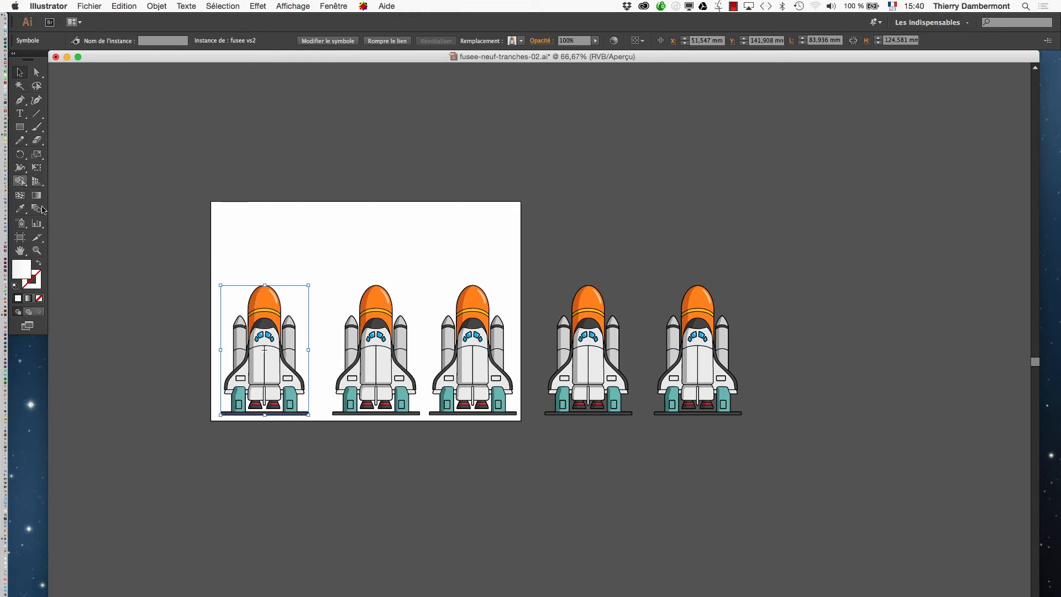
pyautogui.click(37, 170)
pyautogui.moveTo(264, 284); pyautogui.dragTo(264, 208)
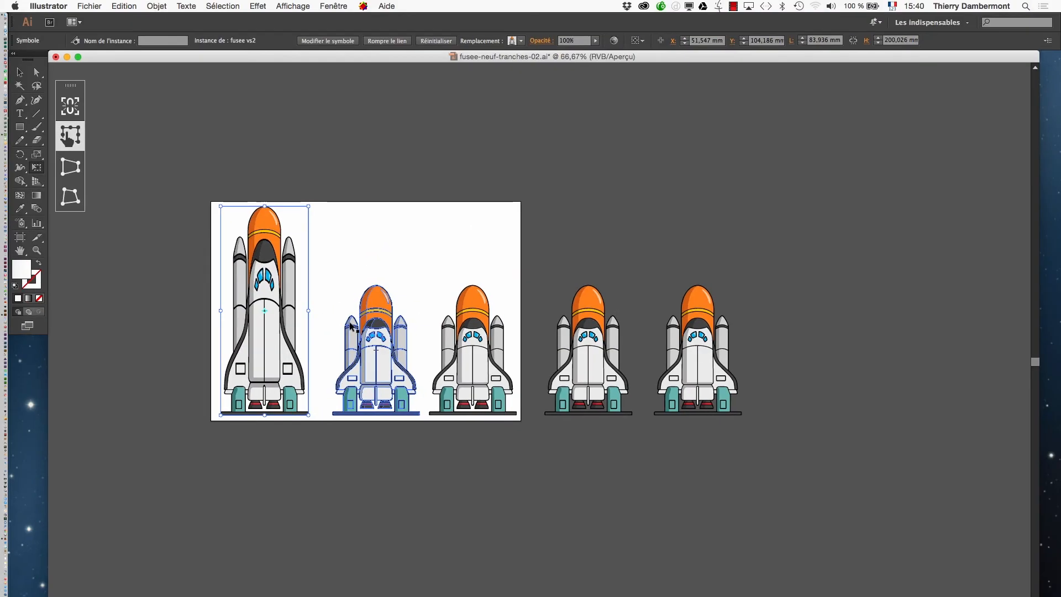
# Step: Compress the second rocket from its top edge to a height of about 93 mm
pyautogui.scroll(1, 348, 338)
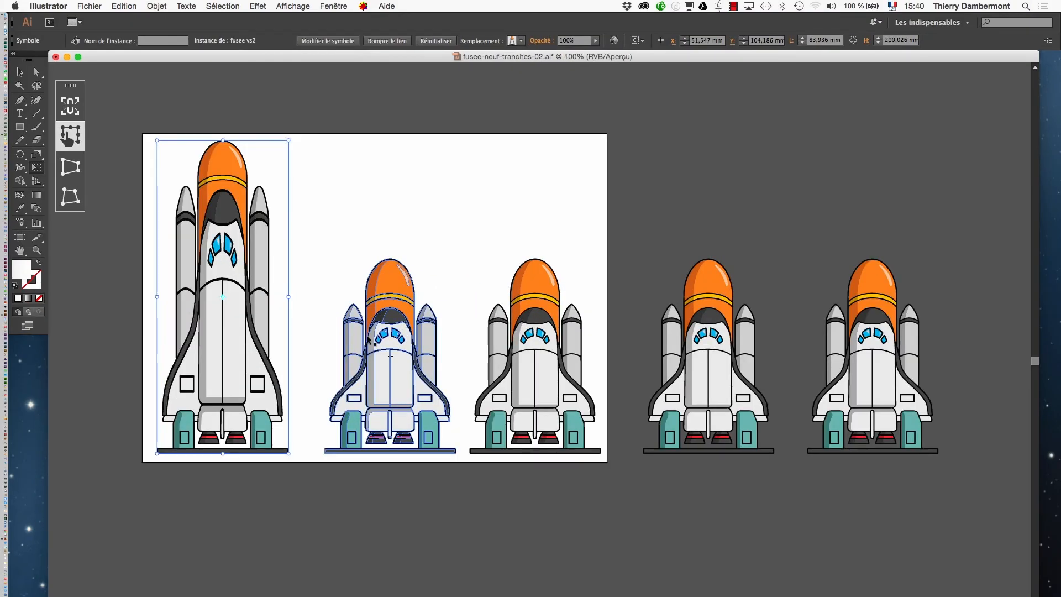
pyautogui.click(389, 342)
pyautogui.moveTo(392, 259); pyautogui.dragTo(391, 308)
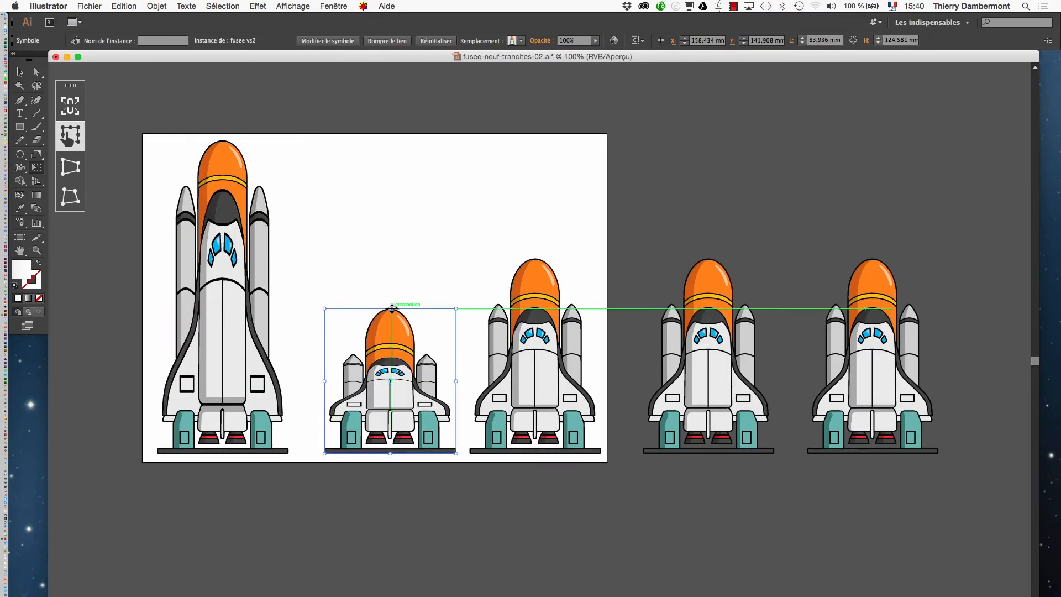
pyautogui.scroll(2, 391, 390)
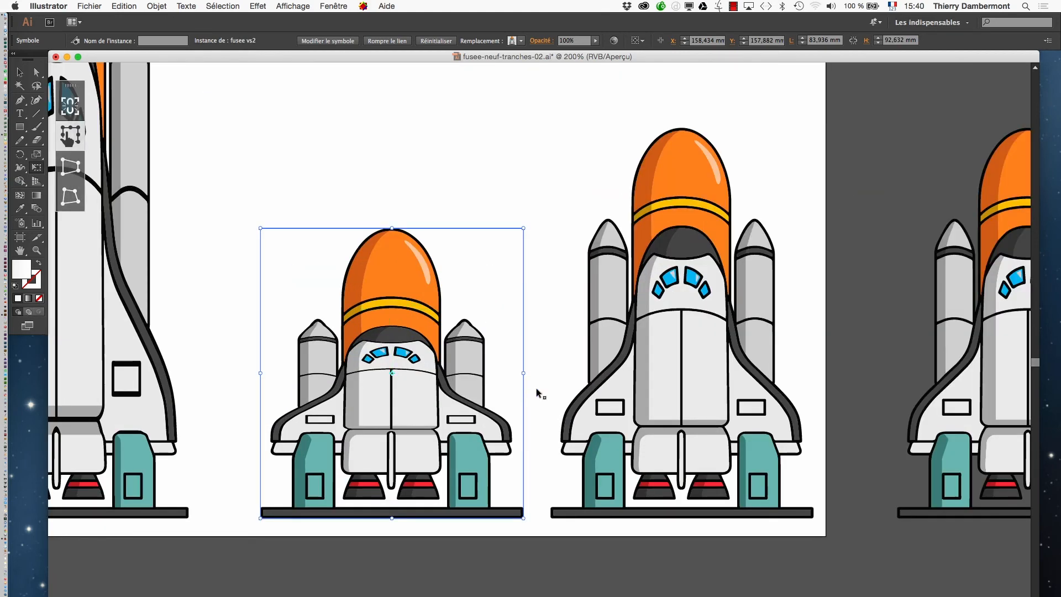
# Step: Stretch the third rocket upward past the artboard to a height of about 279 mm
pyautogui.click(658, 393)
pyautogui.scroll(-4, 659, 393)
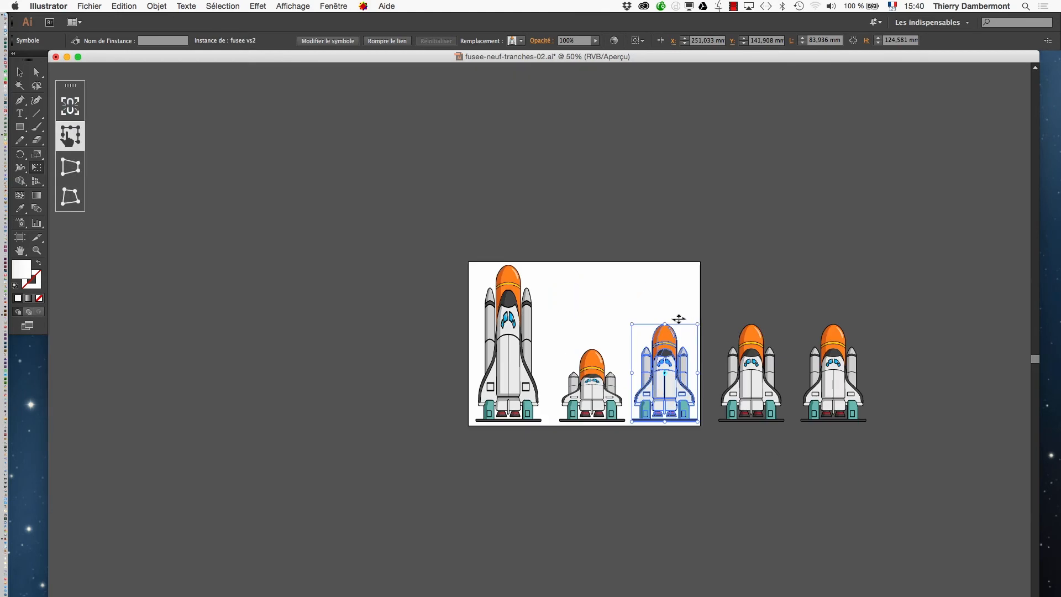
pyautogui.moveTo(665, 324); pyautogui.dragTo(665, 146)
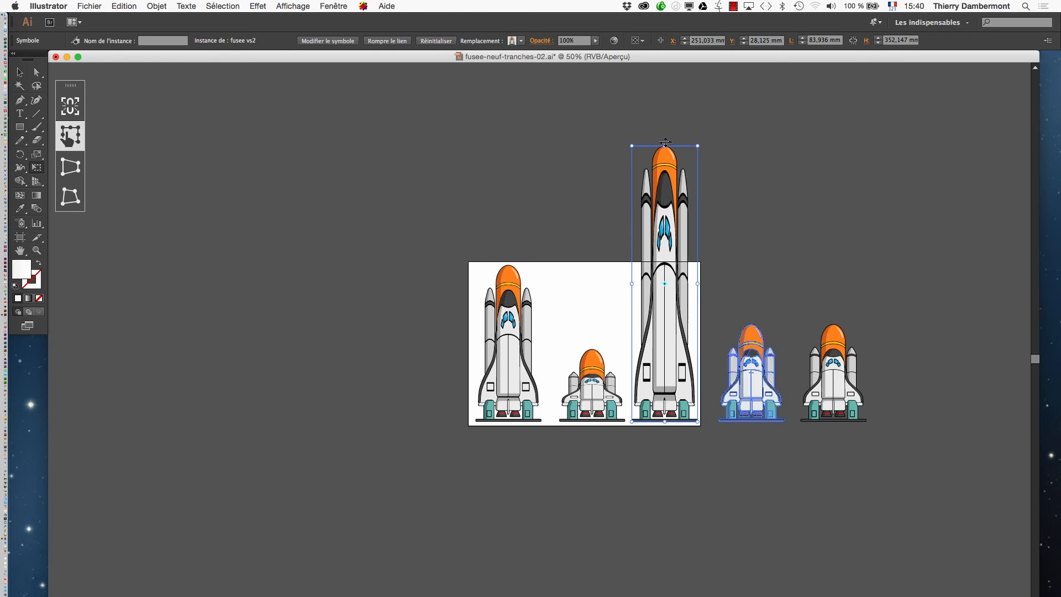
pyautogui.moveTo(665, 144); pyautogui.dragTo(674, 206)
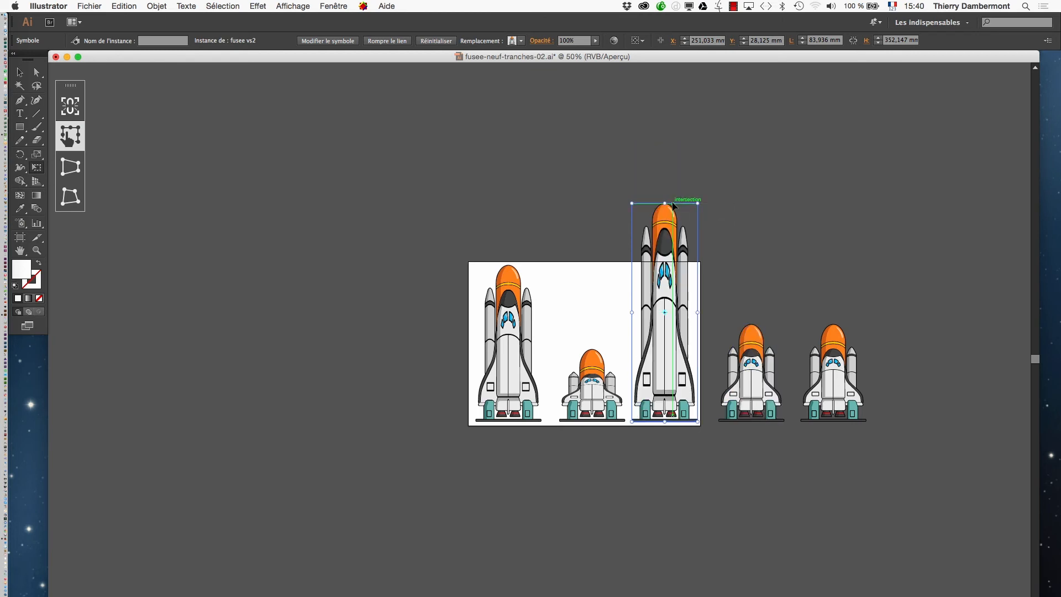
# Step: Stretch the fourth rocket upward to a height of about 182 mm and select the fifth rocket
pyautogui.click(746, 370)
pyautogui.moveTo(751, 324); pyautogui.dragTo(751, 279)
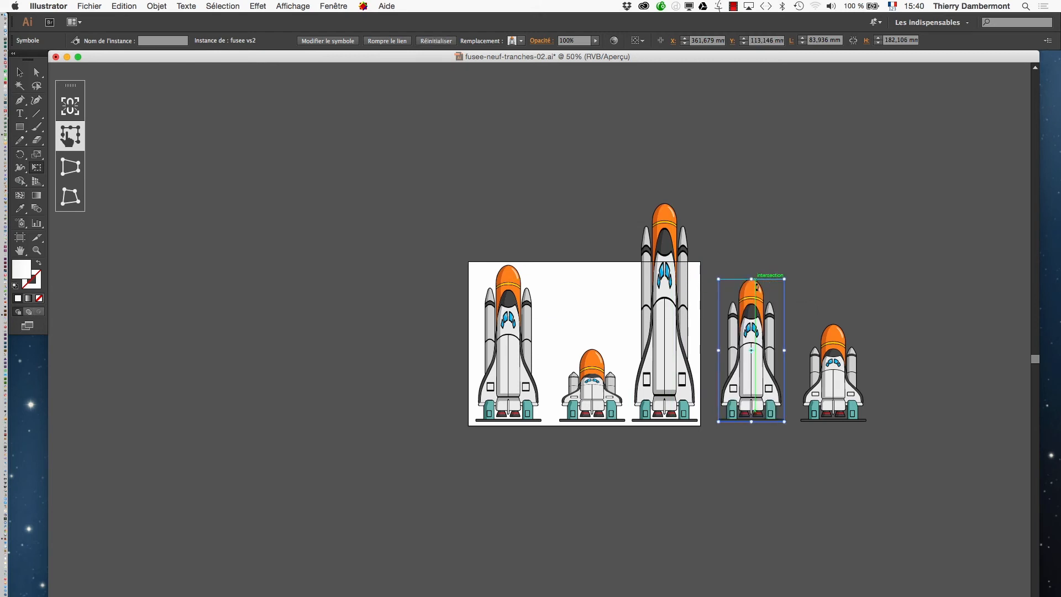
pyautogui.click(839, 357)
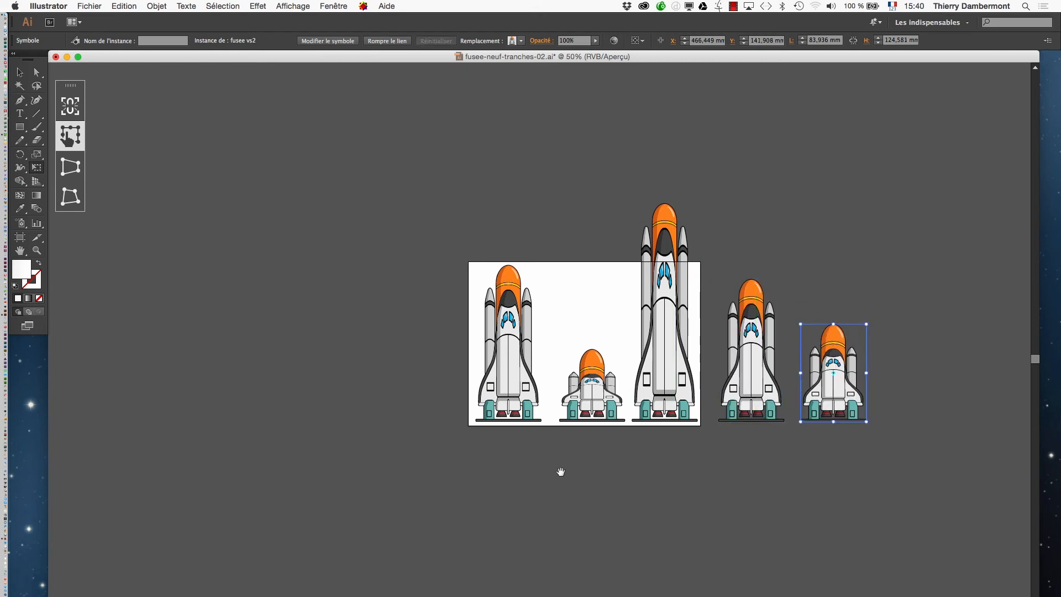
# Step: Deselect the rockets and enlarge the artboard upward and to the right so that it encloses all five
pyautogui.moveTo(561, 472); pyautogui.dragTo(493, 474)
pyautogui.keyDown('super'); pyautogui.click(477, 420); pyautogui.keyUp('super')
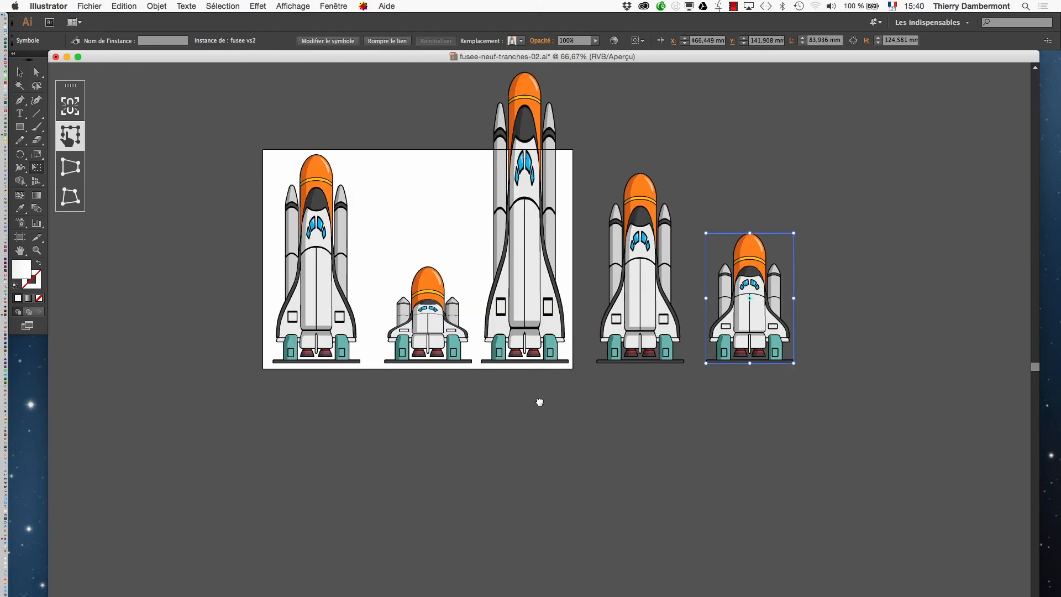
pyautogui.moveTo(539, 402); pyautogui.dragTo(503, 482)
pyautogui.keyDown('super'); pyautogui.click(513, 470); pyautogui.keyUp('super')
pyautogui.moveTo(490, 407); pyautogui.dragTo(502, 556)
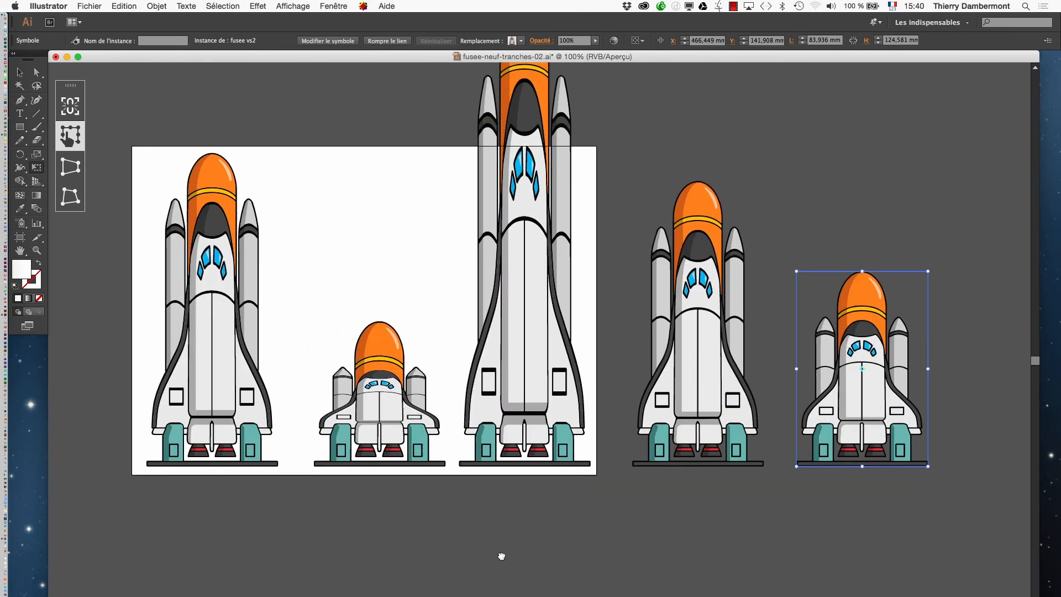
pyautogui.scroll(5, 500, 549)
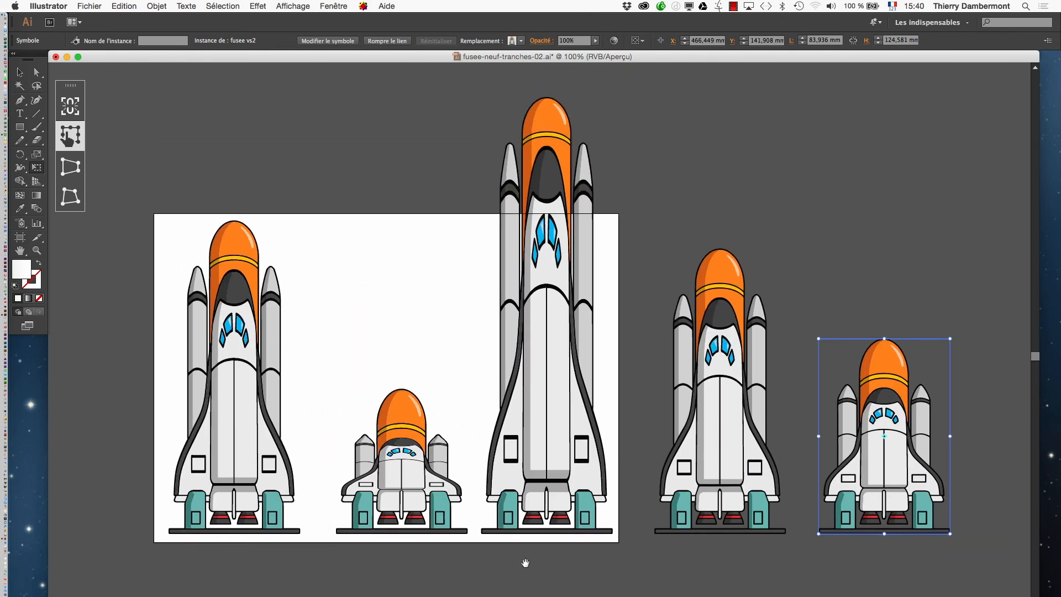
pyautogui.click(37, 72)
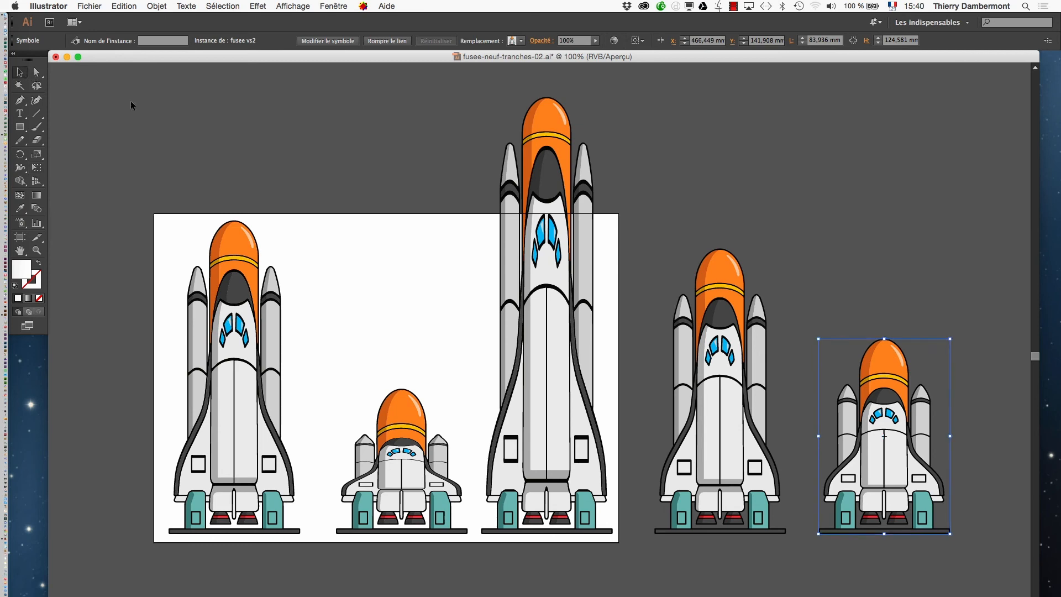
pyautogui.click(254, 154)
pyautogui.click(19, 237)
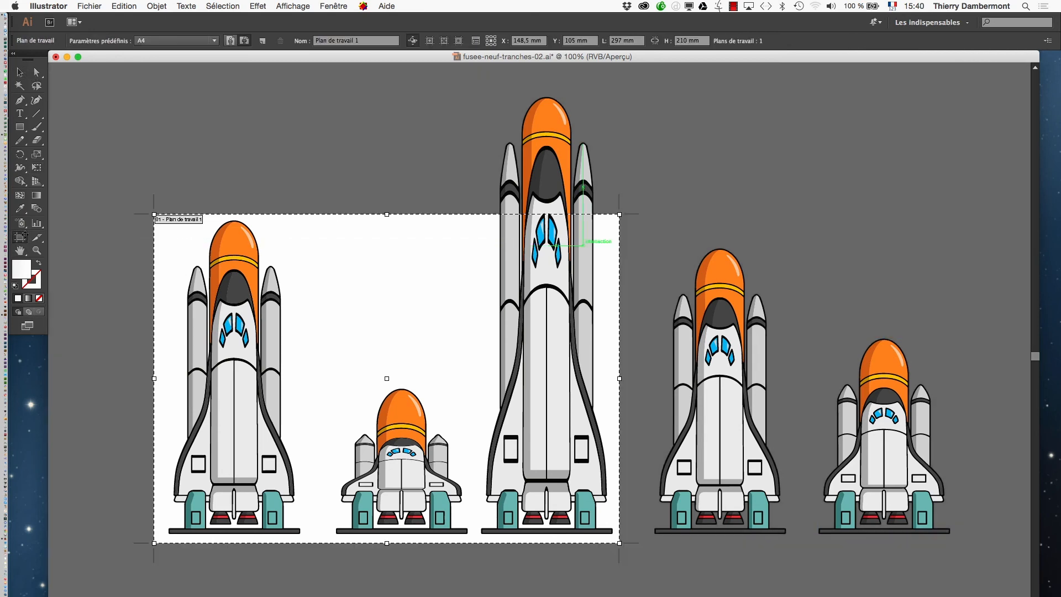
pyautogui.moveTo(618, 214); pyautogui.dragTo(975, 75)
pyautogui.click(20, 72)
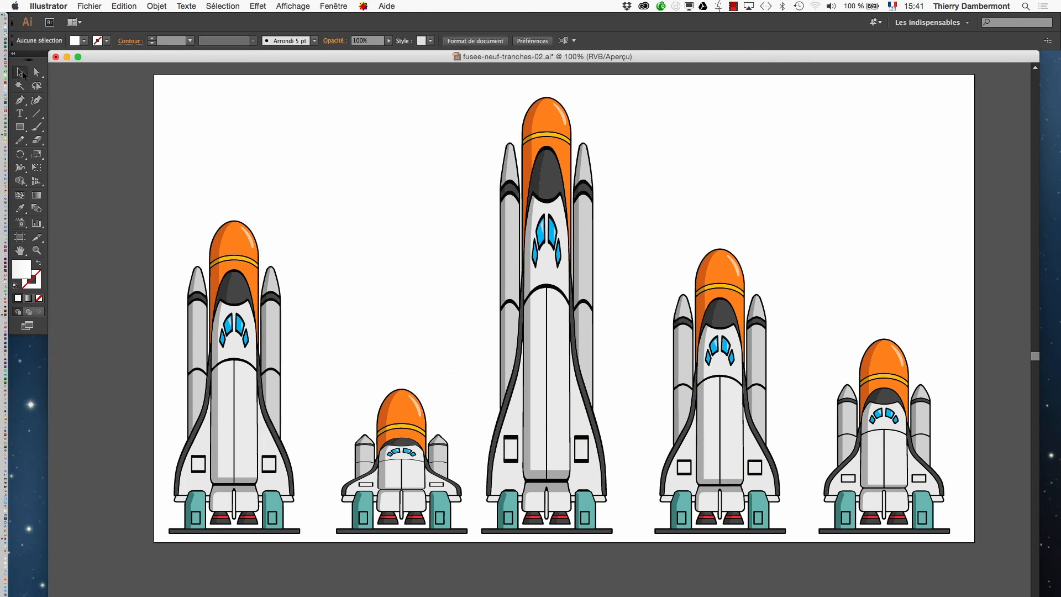